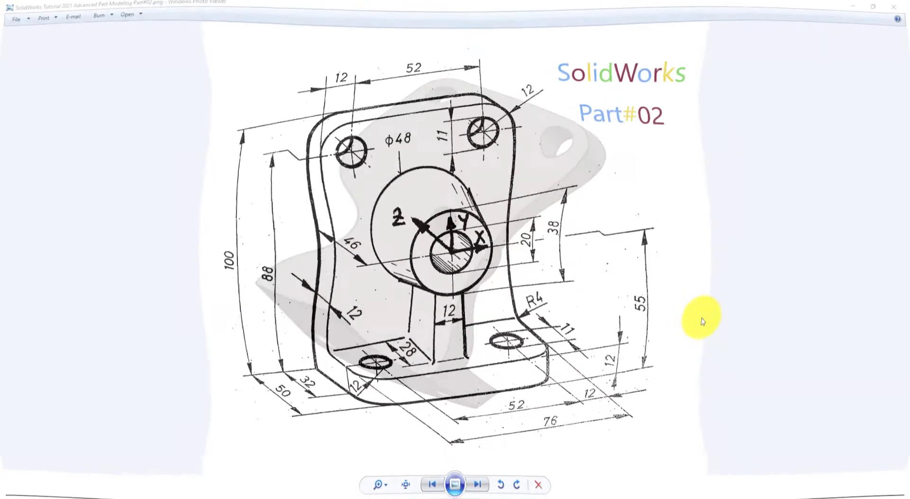
Step: Show the Part#02 reference drawing with its 100, 76 and ϕ48 dimensions in Photo Viewer
{"action": "left_click", "coordinate": [701, 317]}
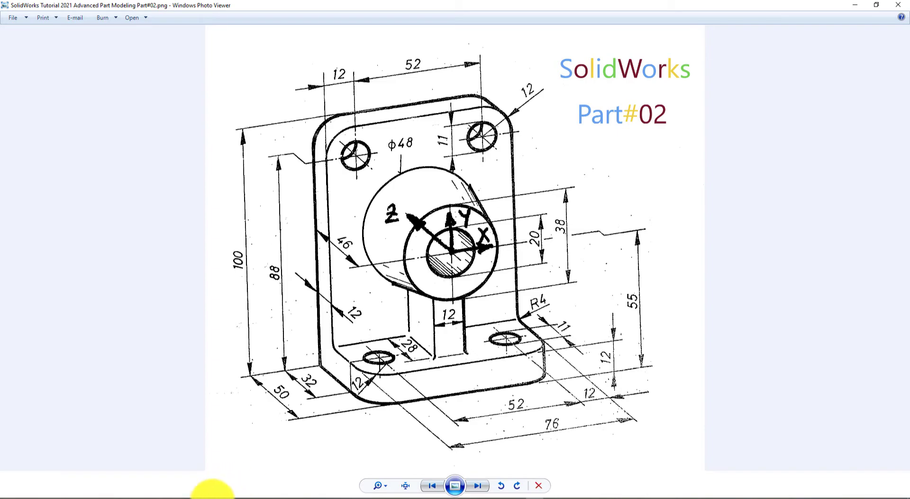
Step: Create a new part, collapse the Resources pane, and apply the Plain White scene
{"action": "left_click", "coordinate": [198, 493]}
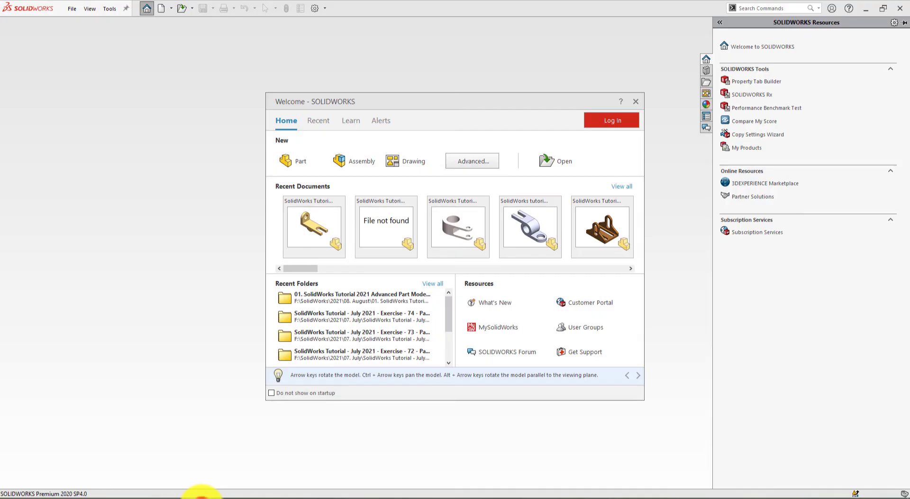
{"action": "left_click", "coordinate": [294, 161]}
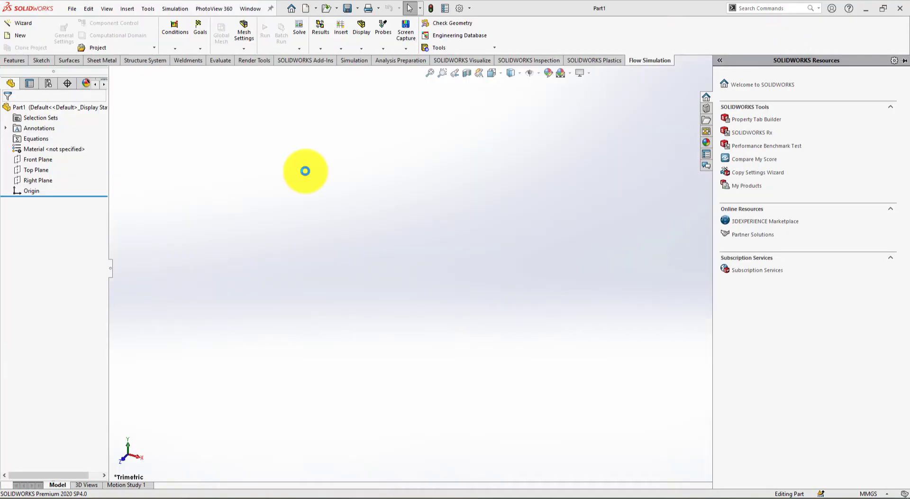
{"action": "left_click", "coordinate": [306, 174]}
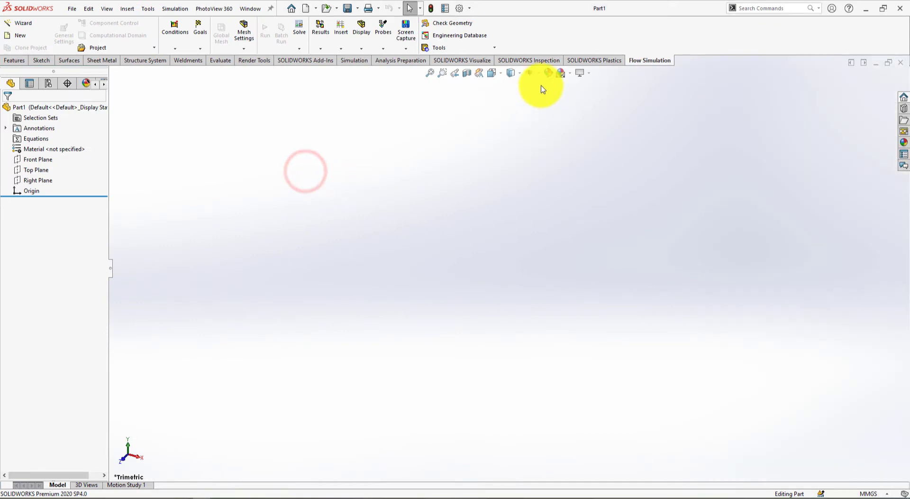
{"action": "left_click", "coordinate": [572, 74]}
{"action": "left_click", "coordinate": [579, 97]}
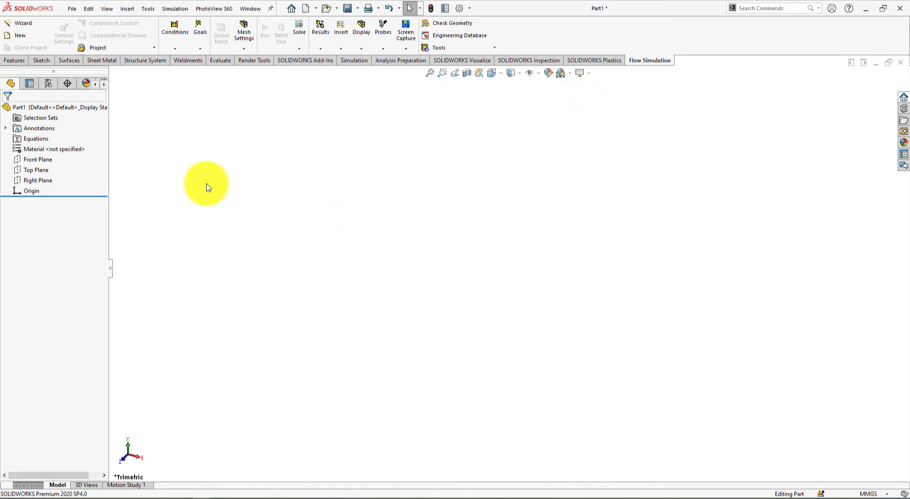
Step: Assign AISI 4340 Steel, normalized as the part material, then view the reference drawing
{"action": "right_click", "coordinate": [47, 149]}
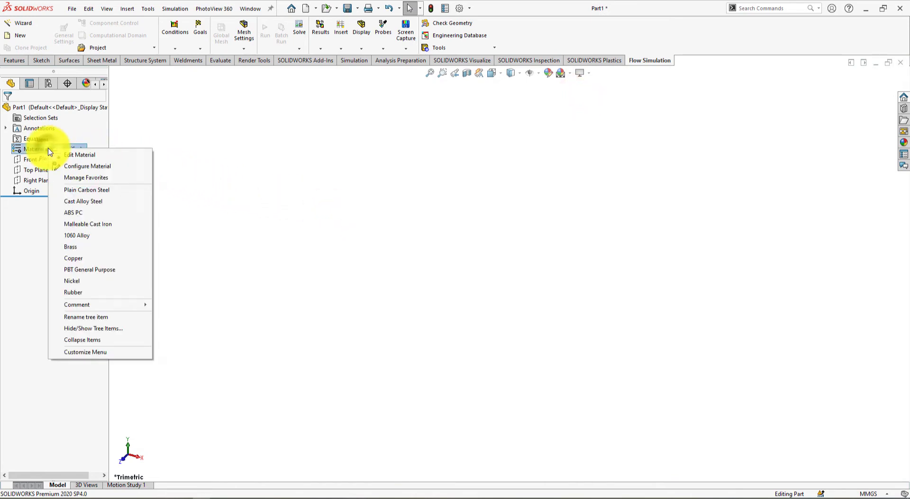
{"action": "left_click", "coordinate": [77, 155]}
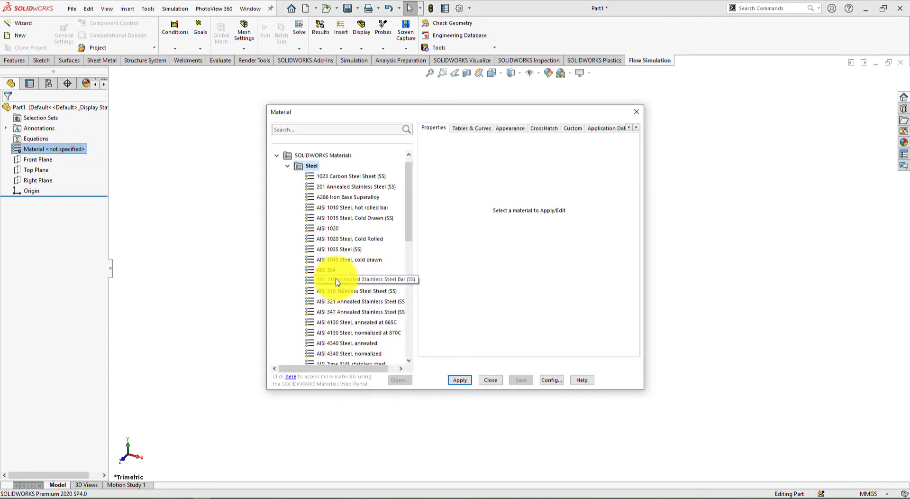
{"action": "left_click", "coordinate": [331, 219]}
{"action": "scroll", "coordinate": [328, 237], "scroll_direction": "down", "scroll_amount": 4}
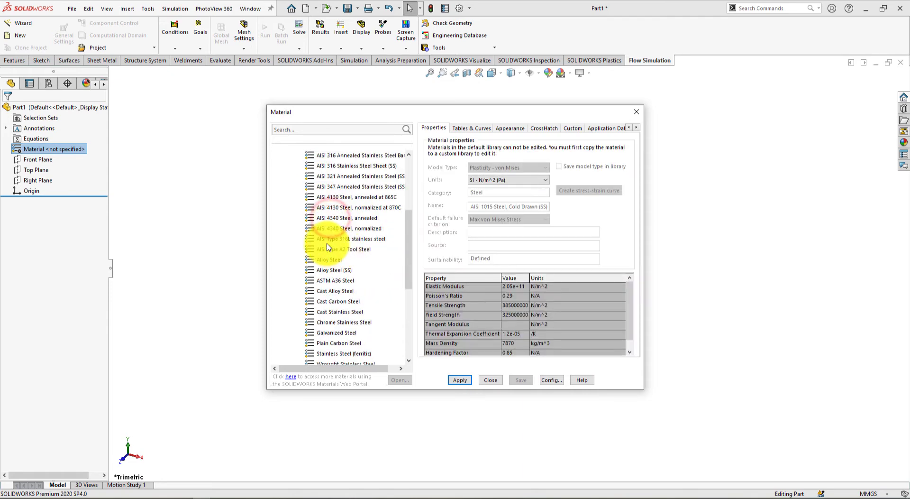
{"action": "left_click", "coordinate": [331, 229]}
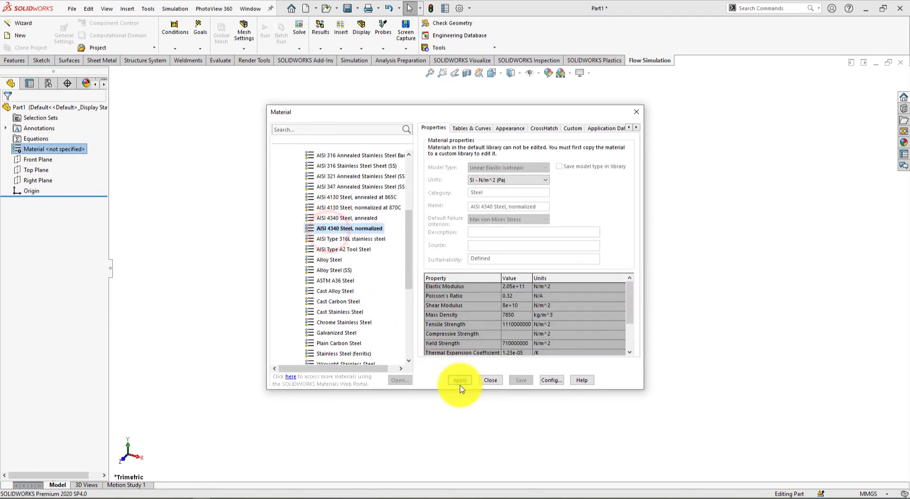
{"action": "left_click", "coordinate": [457, 379]}
{"action": "left_click", "coordinate": [491, 380]}
{"action": "left_click", "coordinate": [249, 223]}
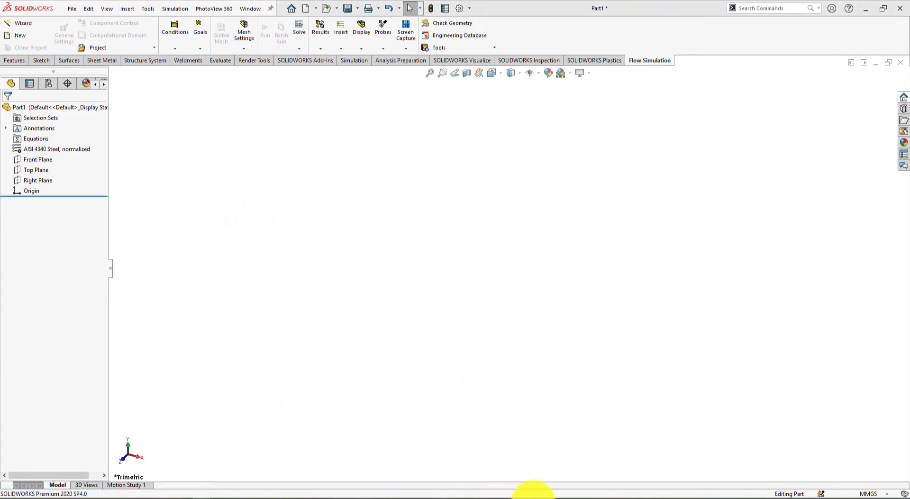
{"action": "left_click", "coordinate": [532, 493]}
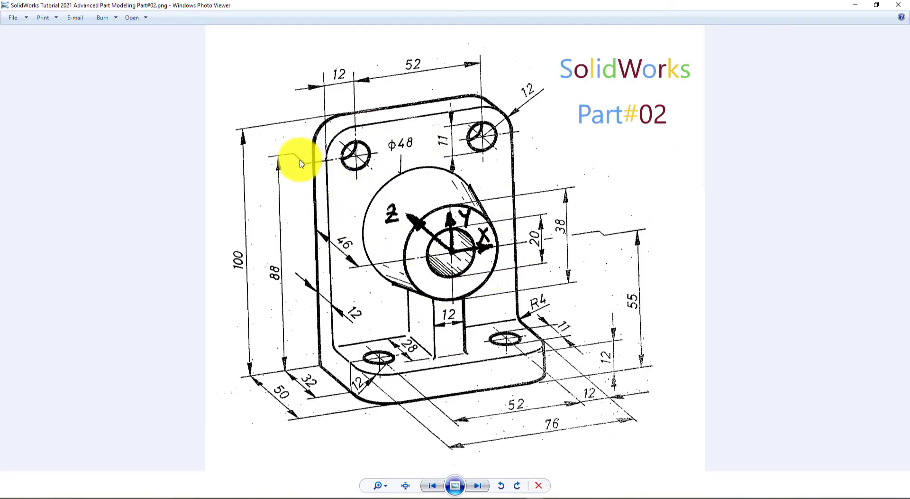
Step: Start a new sketch on the Front Plane
{"action": "key", "text": "alt+Tab"}
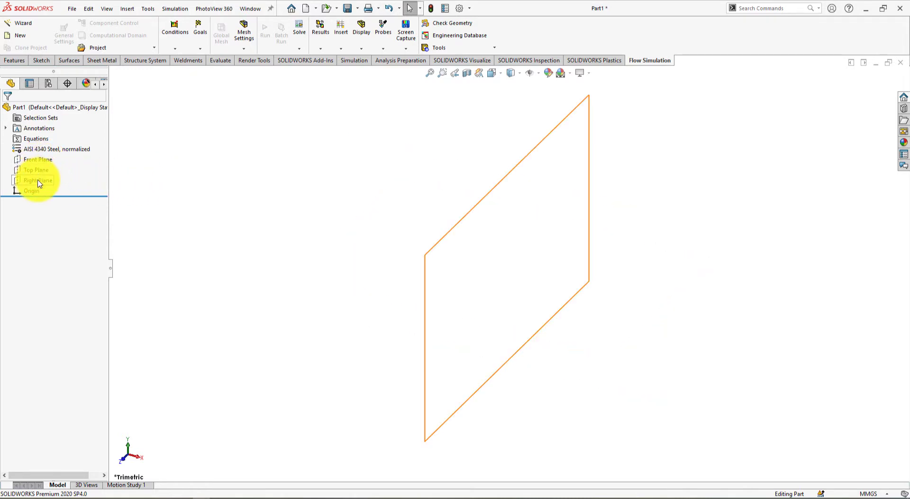
{"action": "left_click", "coordinate": [36, 159]}
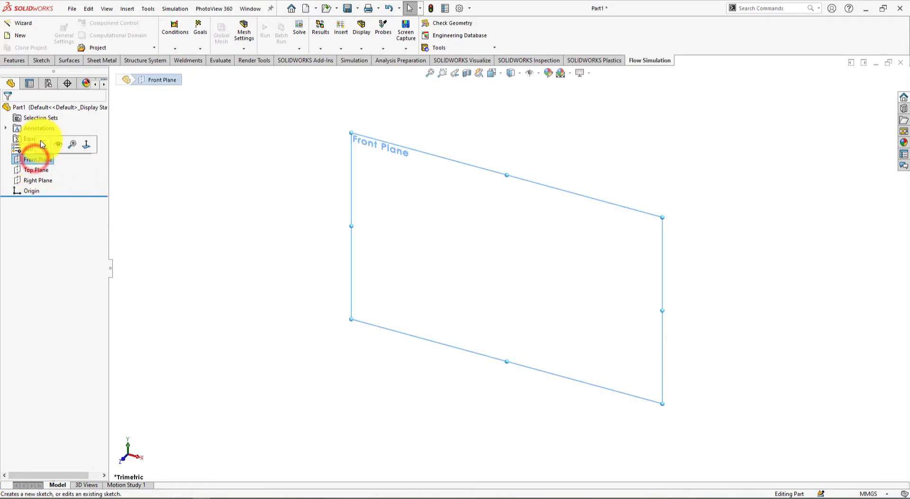
{"action": "left_click", "coordinate": [40, 145]}
{"action": "left_click", "coordinate": [212, 225]}
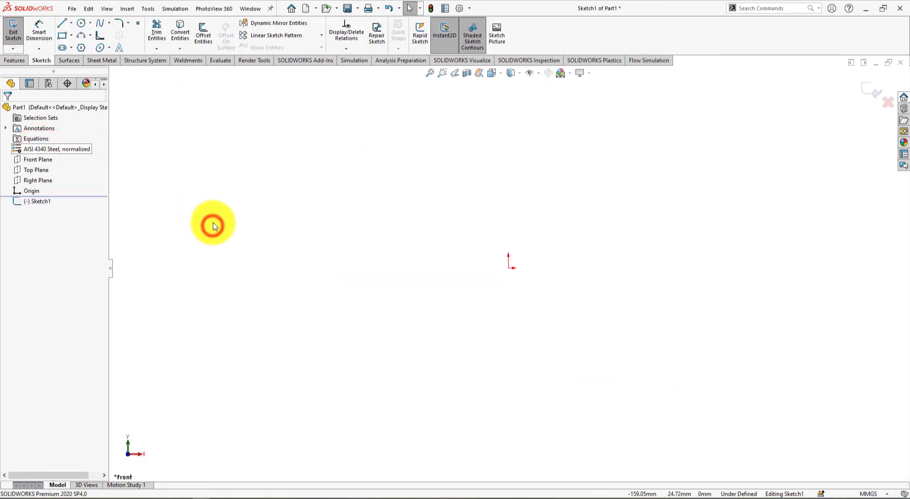
Step: Draw a center rectangle centred on the origin
{"action": "left_click", "coordinate": [66, 38]}
{"action": "left_click", "coordinate": [71, 35]}
{"action": "left_click", "coordinate": [92, 64]}
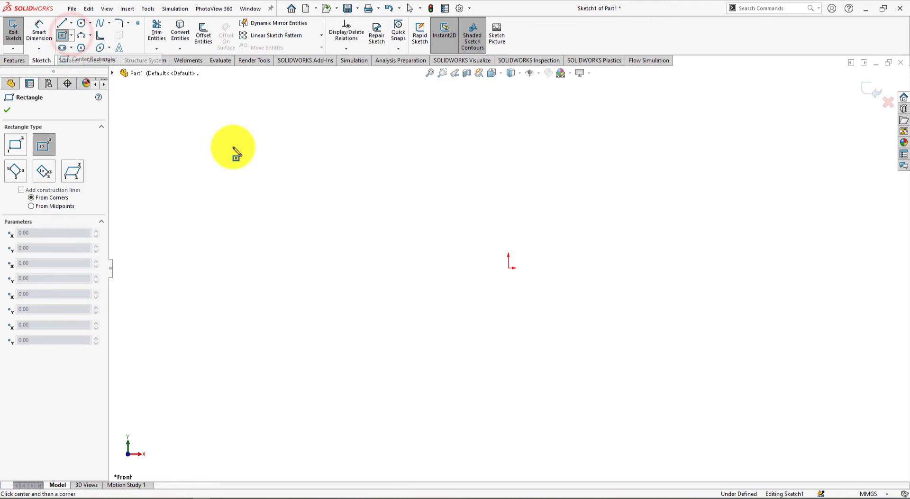
{"action": "left_click", "coordinate": [510, 268]}
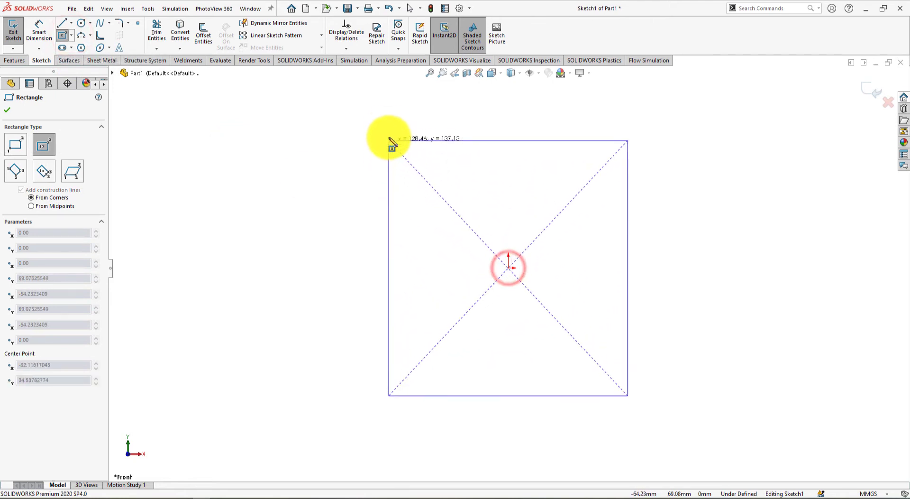
{"action": "left_click", "coordinate": [374, 122]}
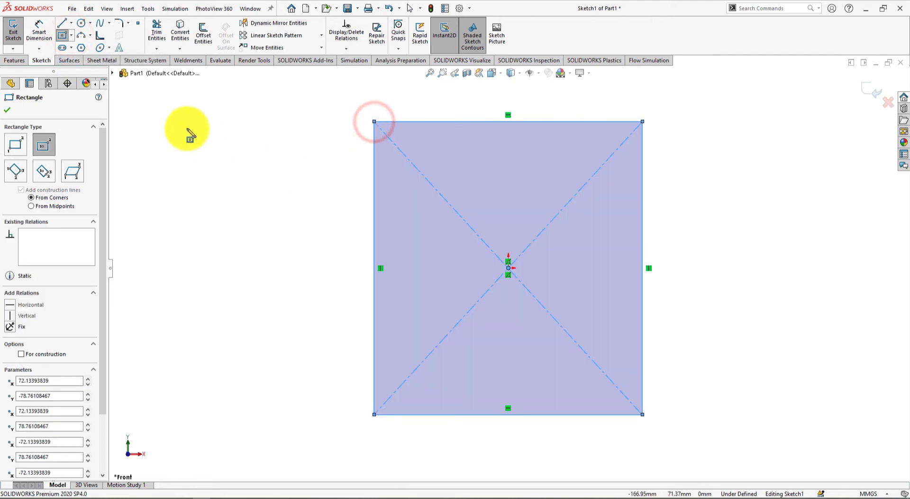
{"action": "left_click", "coordinate": [35, 29]}
{"action": "key", "text": "alt+Tab"}
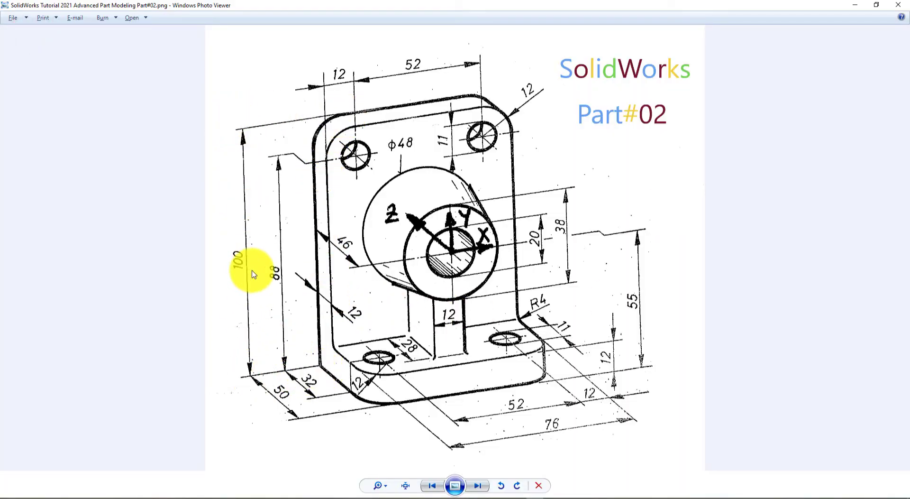
Step: Dimension the rectangle's left edge to a 100 mm height
{"action": "key", "text": "alt+Tab"}
{"action": "left_click", "coordinate": [375, 268]}
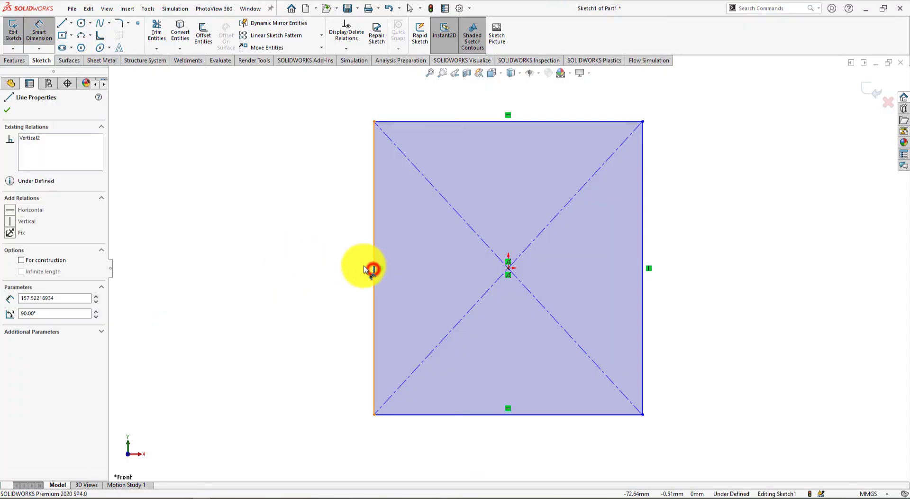
{"action": "left_click", "coordinate": [301, 251]}
{"action": "type", "text": "100"}
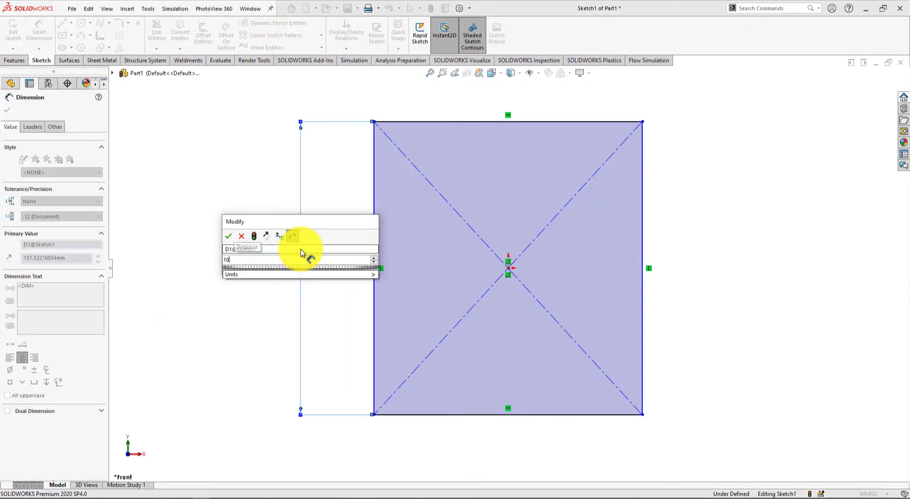
{"action": "key", "text": "Return"}
{"action": "key", "text": "alt+Tab"}
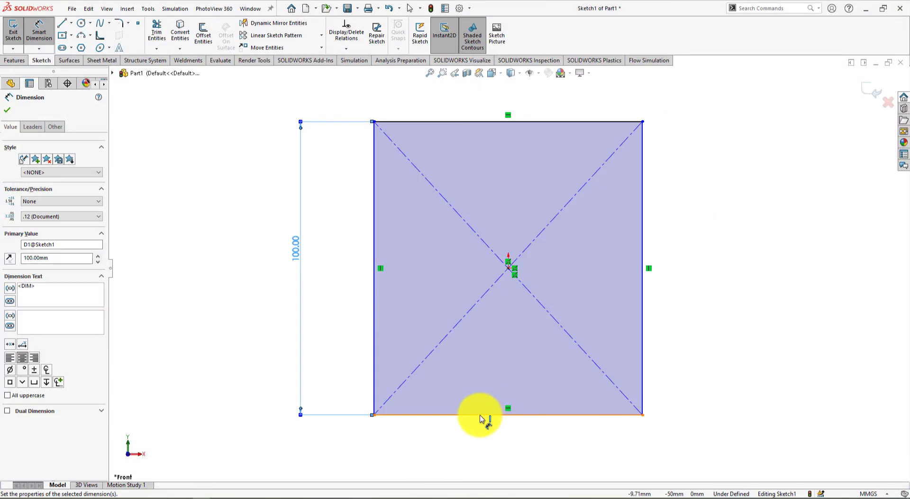
Step: Dimension the bottom edge to a 76 mm width and close the dimension tool
{"action": "left_click", "coordinate": [480, 414]}
{"action": "left_click", "coordinate": [511, 450]}
{"action": "type", "text": "7"}
{"action": "key", "text": "Return"}
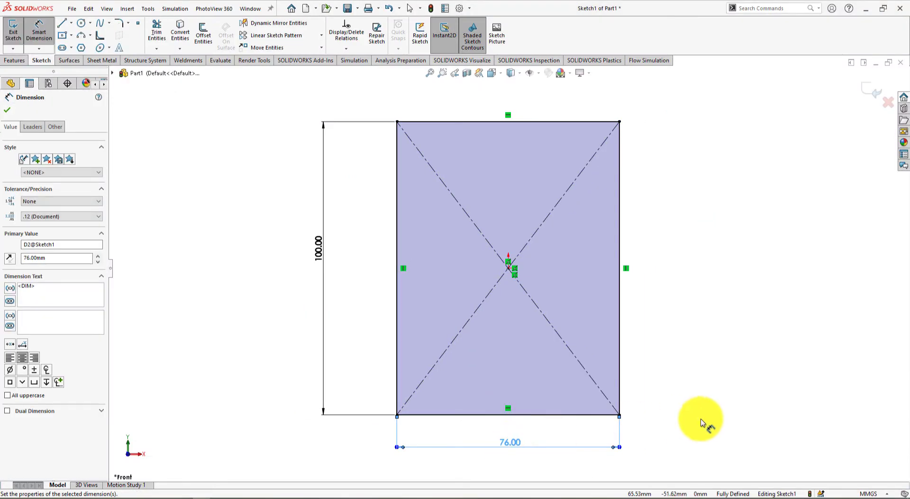
{"action": "scroll", "coordinate": [683, 418], "scroll_direction": "down", "scroll_amount": 2}
{"action": "key", "text": "alt+Tab"}
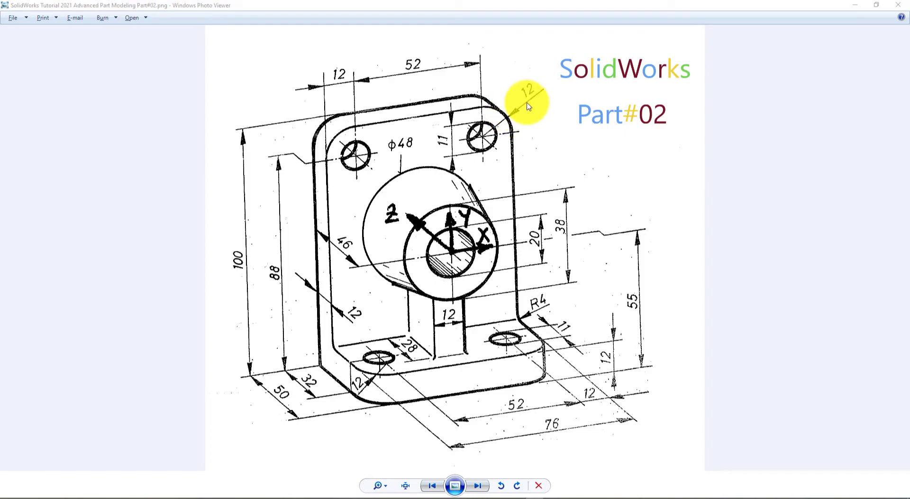
{"action": "key", "text": "alt+Tab"}
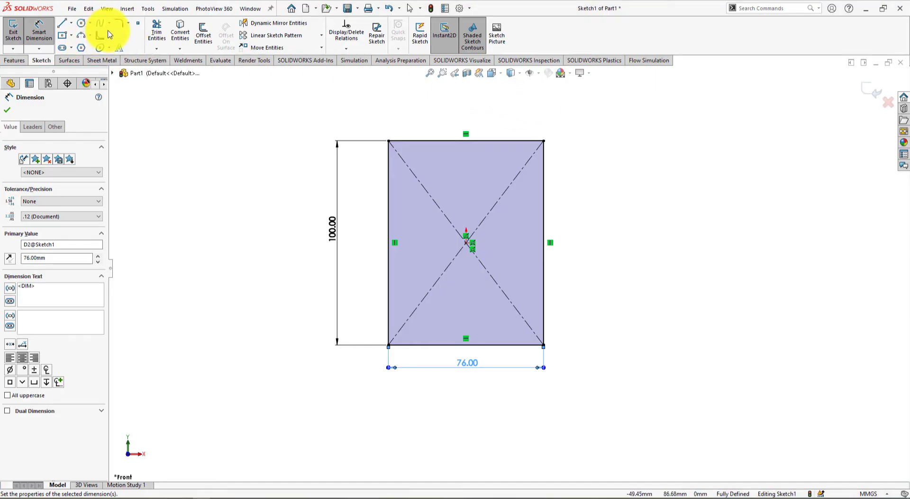
{"action": "left_click", "coordinate": [7, 113]}
{"action": "left_click", "coordinate": [164, 121]}
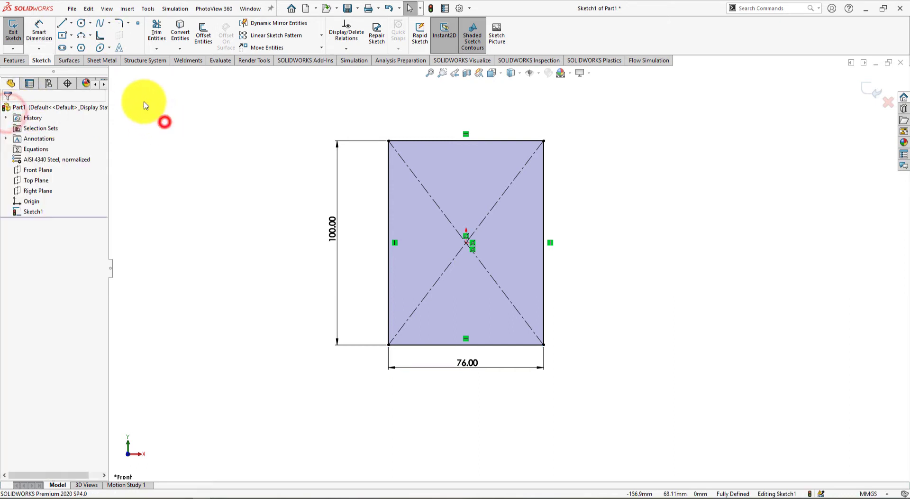
Step: Round the top-right and top-left rectangle corners with 12 mm sketch fillets
{"action": "left_click", "coordinate": [124, 23]}
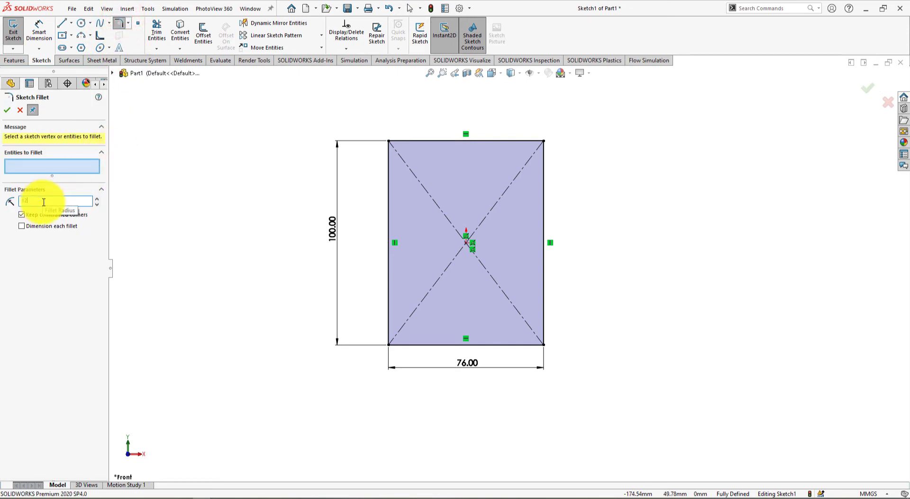
{"action": "left_click", "coordinate": [543, 141]}
{"action": "left_click", "coordinate": [388, 142]}
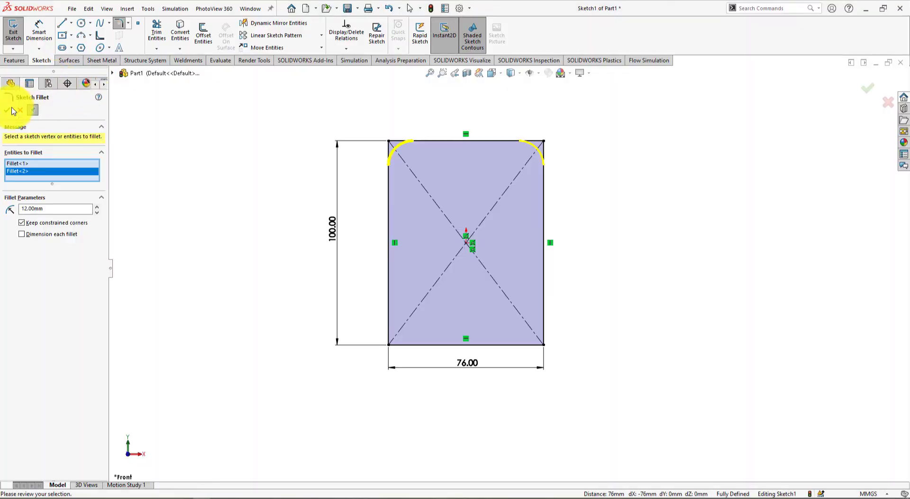
{"action": "left_click", "coordinate": [6, 110]}
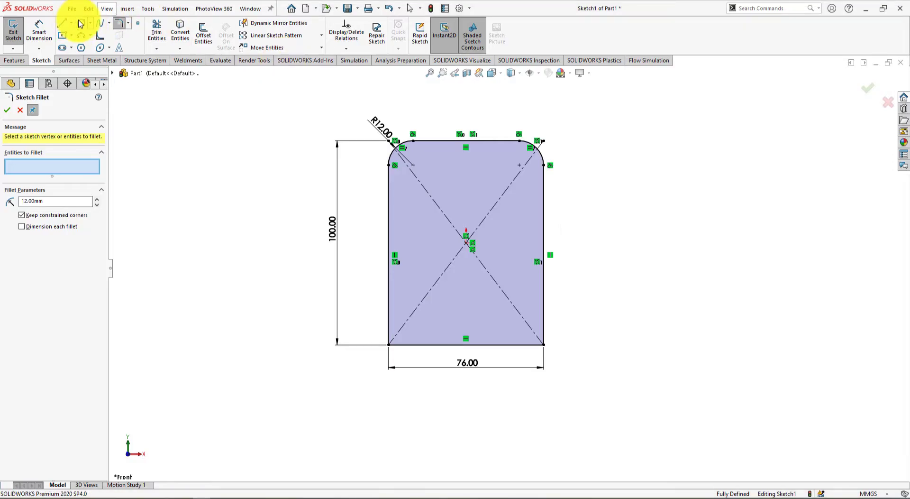
{"action": "left_click", "coordinate": [80, 21]}
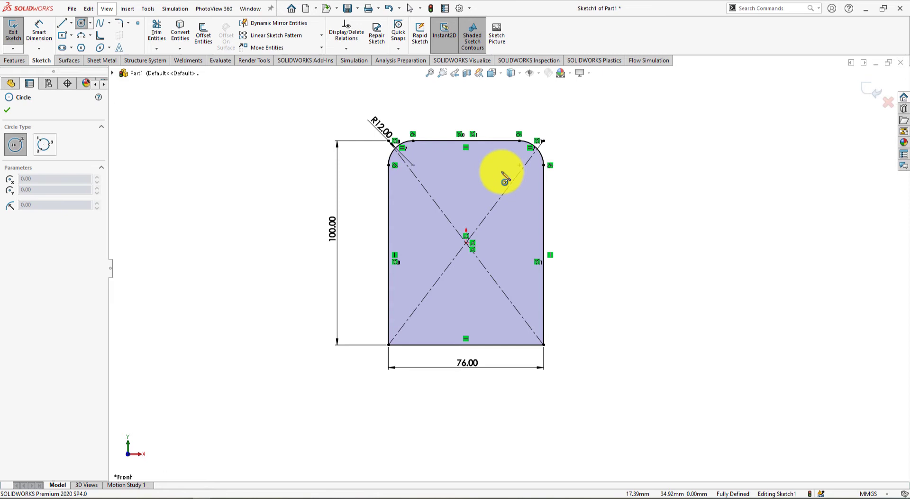
Step: Draw two circles near the top corners and make them equal
{"action": "left_click_drag", "start_coordinate": [504, 171], "coordinate": [488, 171]}
{"action": "left_click_drag", "start_coordinate": [421, 172], "coordinate": [404, 172]}
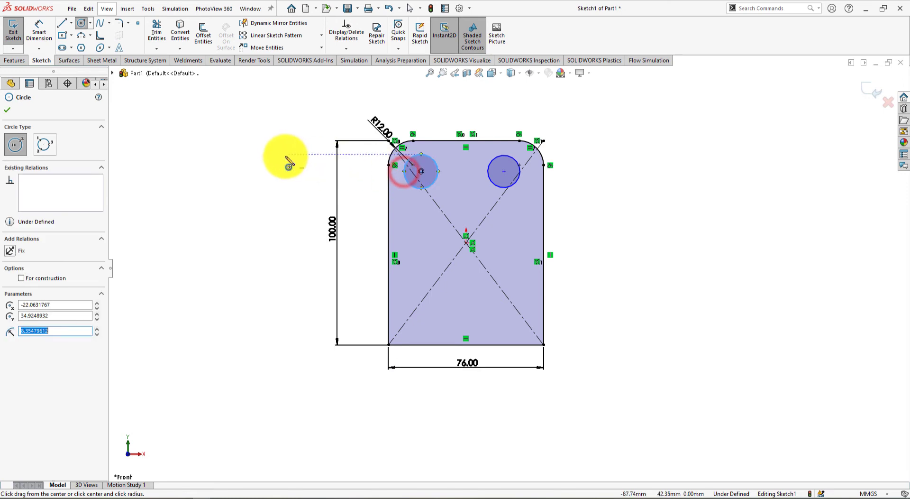
{"action": "right_click", "coordinate": [280, 154]}
{"action": "left_click", "coordinate": [283, 149]}
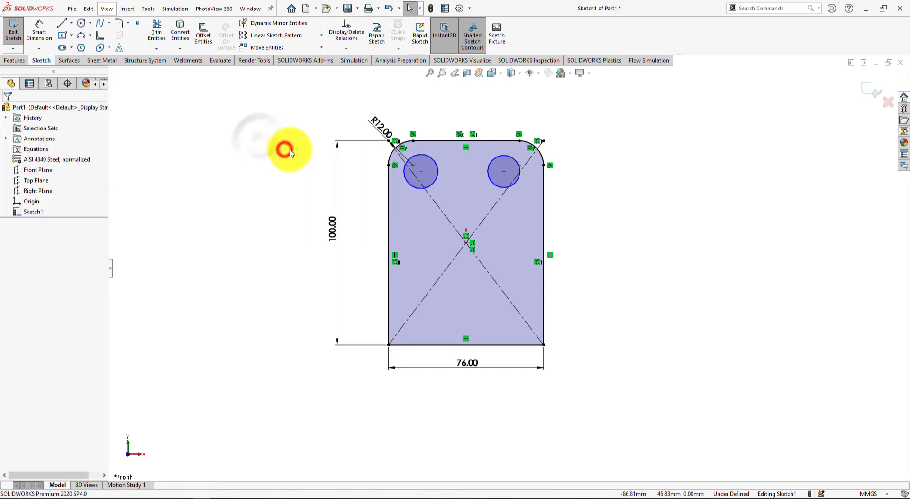
{"action": "left_click", "coordinate": [436, 183]}
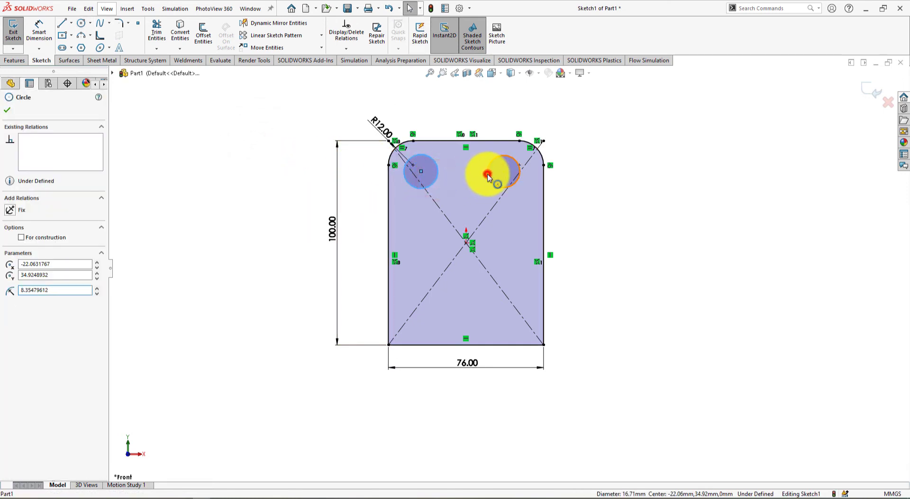
{"action": "left_click", "coordinate": [488, 176], "text": "ctrl"}
{"action": "left_click", "coordinate": [559, 133]}
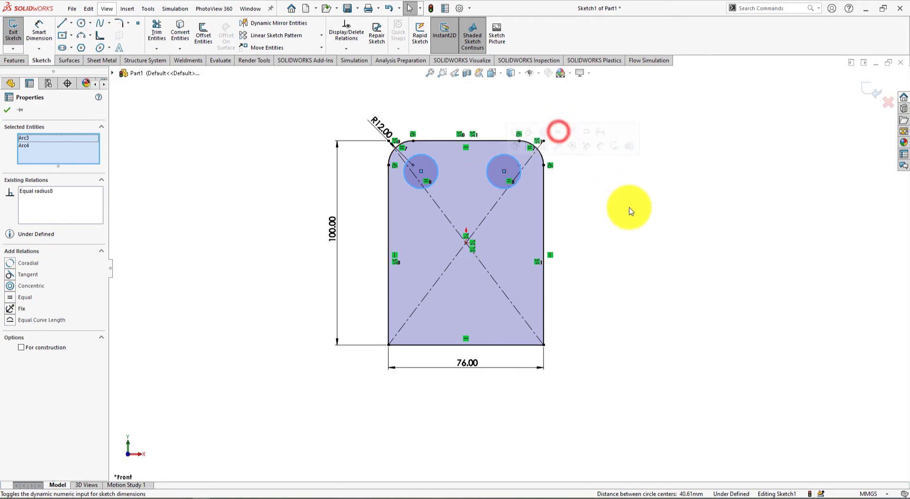
Step: Dimension the right circle to a 12 mm diameter
{"action": "key", "text": "alt+Tab"}
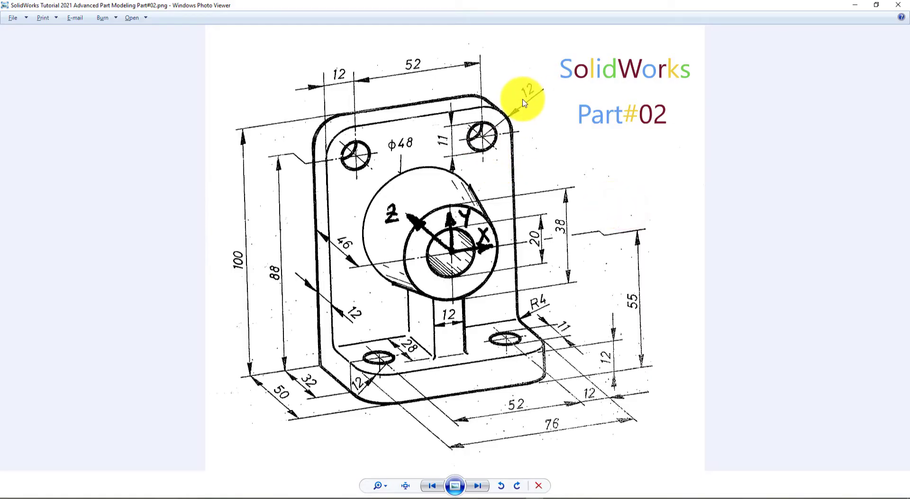
{"action": "key", "text": "alt+Tab"}
{"action": "left_click", "coordinate": [39, 31]}
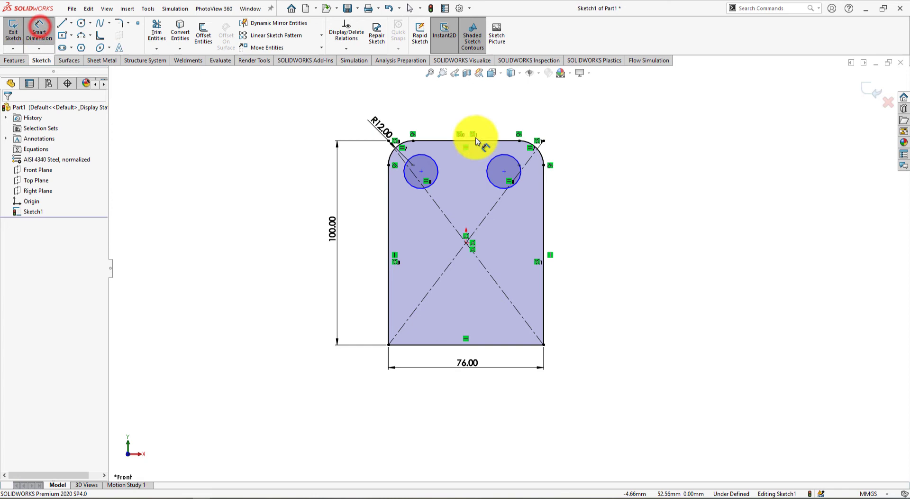
{"action": "left_click", "coordinate": [516, 162]}
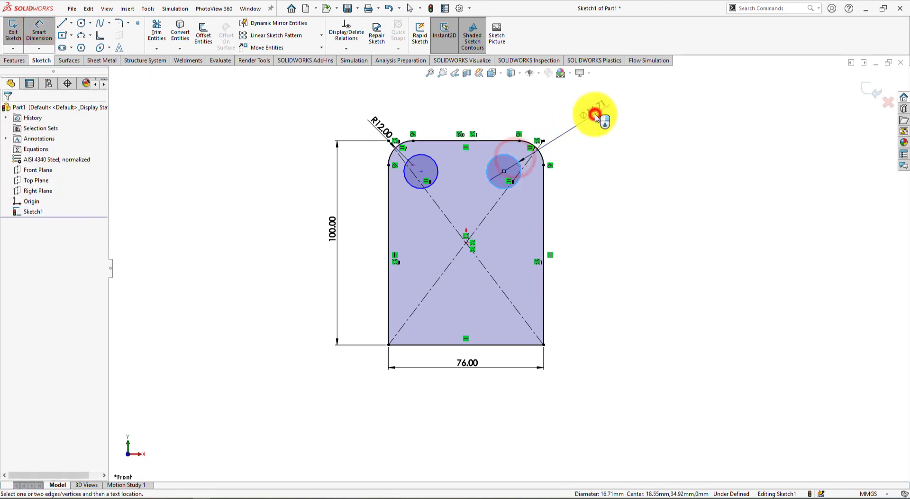
{"action": "left_click", "coordinate": [593, 117]}
{"action": "type", "text": "12"}
{"action": "key", "text": "Return"}
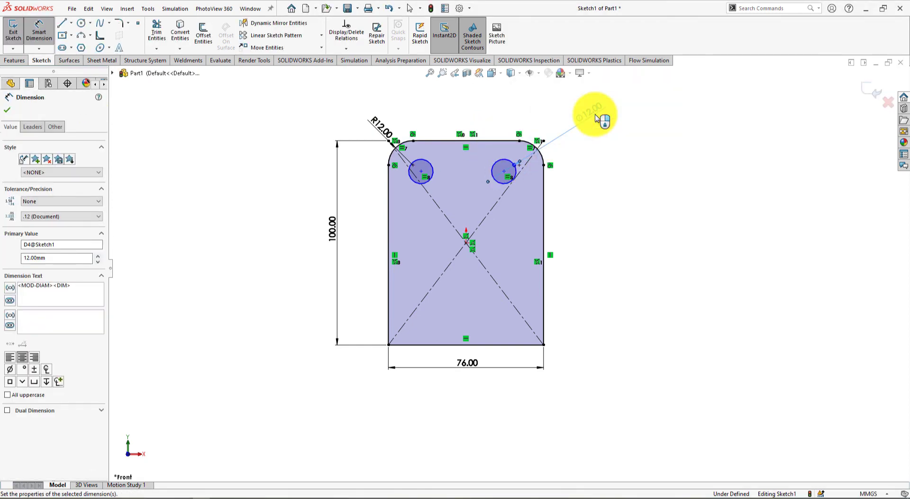
{"action": "key", "text": "alt+Tab"}
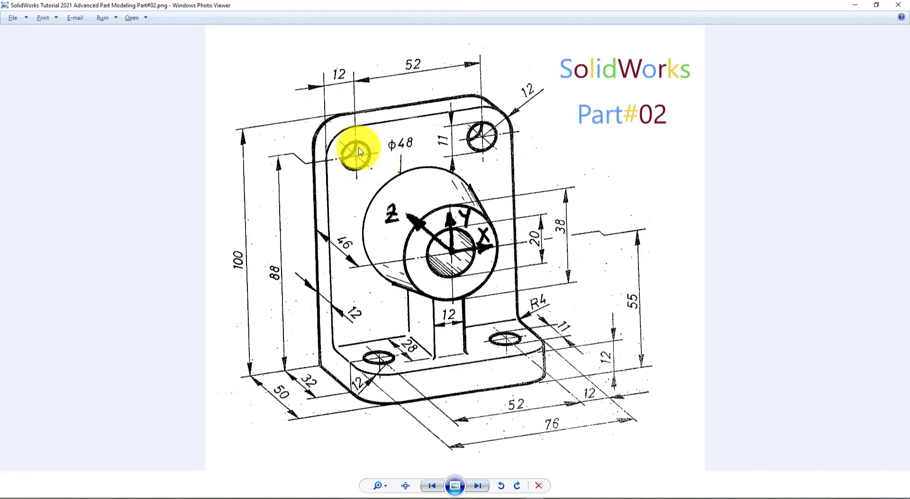
Step: Dimension the left hole centre 12 mm from the plate's left edge
{"action": "key", "text": "alt+Tab"}
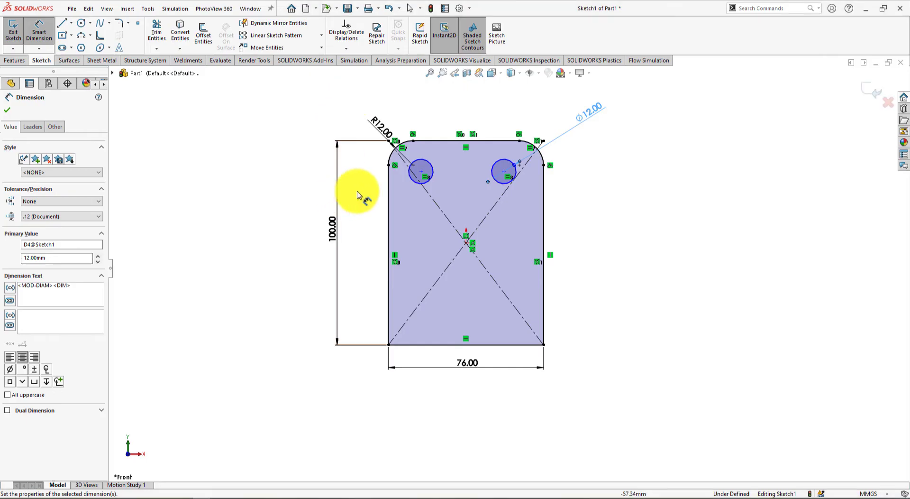
{"action": "left_click", "coordinate": [389, 188]}
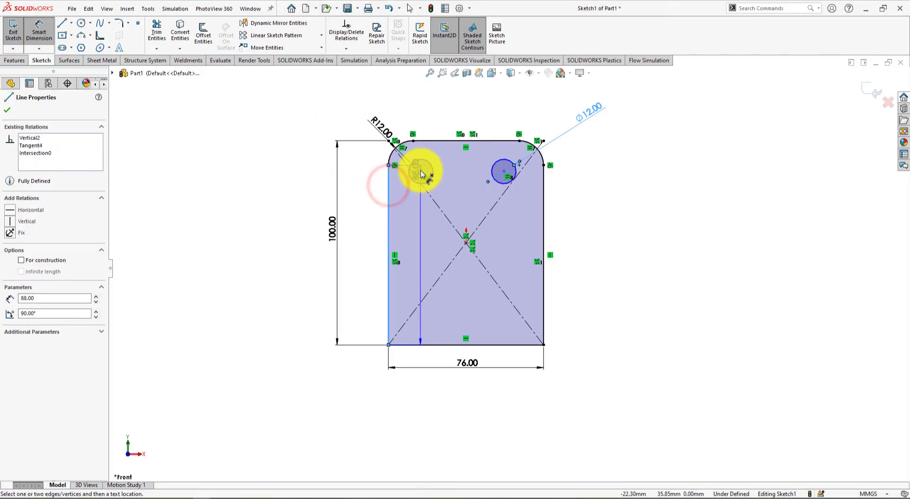
{"action": "left_click", "coordinate": [421, 170]}
{"action": "left_click", "coordinate": [400, 100]}
{"action": "type", "text": "12"}
{"action": "key", "text": "Return"}
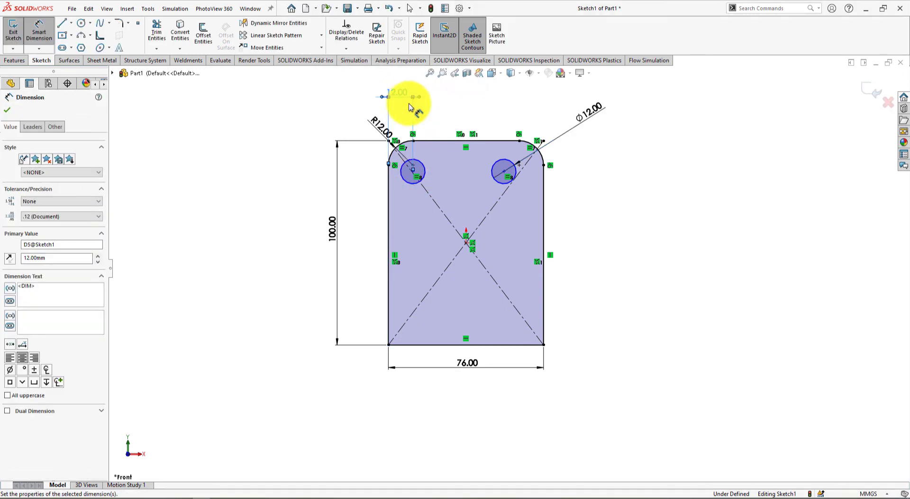
Step: Set the distance between the two hole centres to 52 mm
{"action": "left_click", "coordinate": [504, 172]}
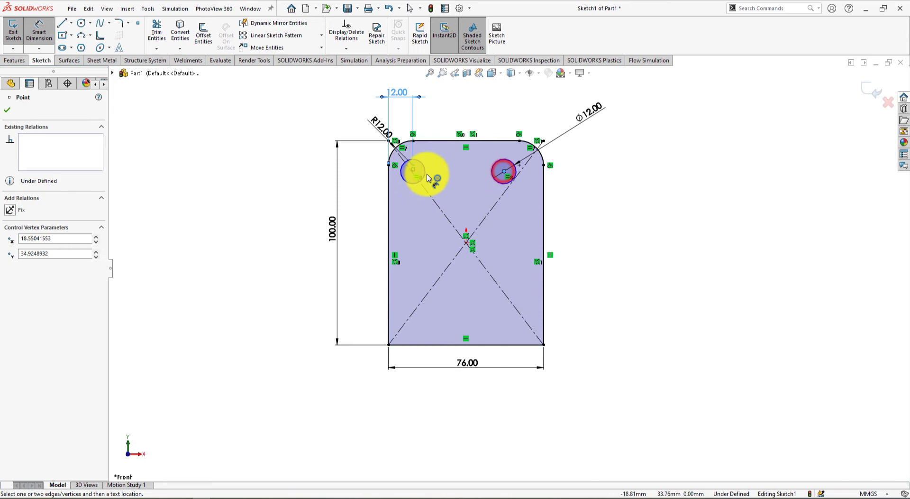
{"action": "left_click", "coordinate": [414, 172]}
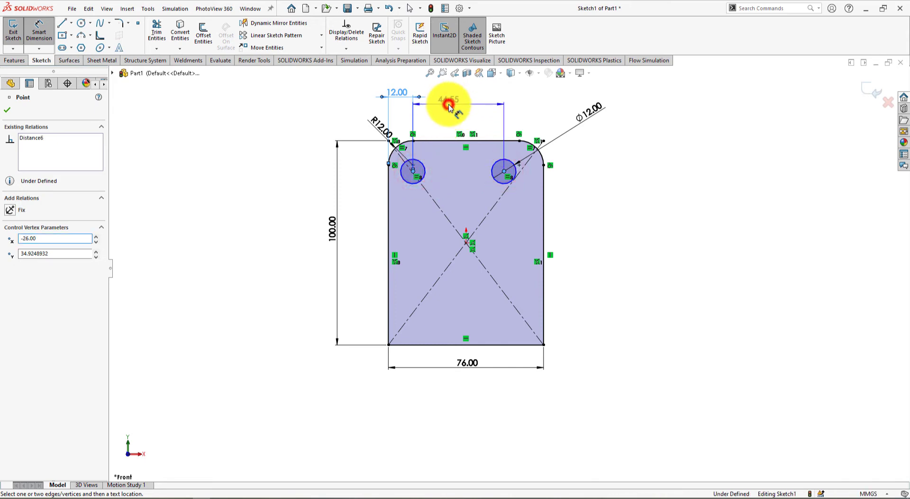
{"action": "left_click", "coordinate": [449, 106]}
{"action": "key", "text": "alt+Tab"}
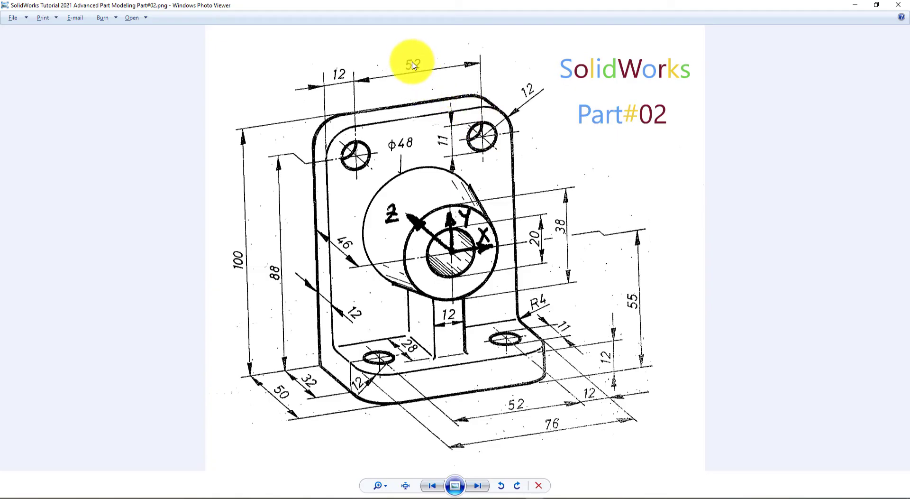
{"action": "key", "text": "alt+Tab"}
{"action": "type", "text": "52"}
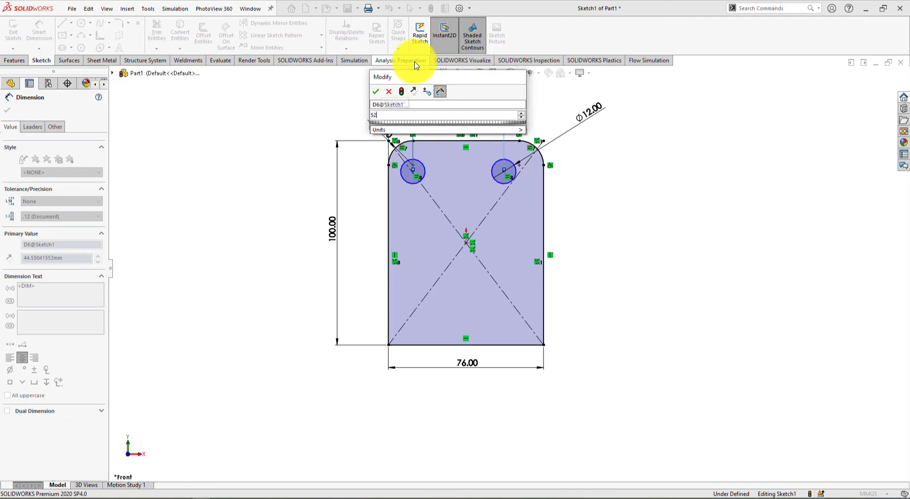
{"action": "key", "text": "Return"}
{"action": "key", "text": "alt+Tab"}
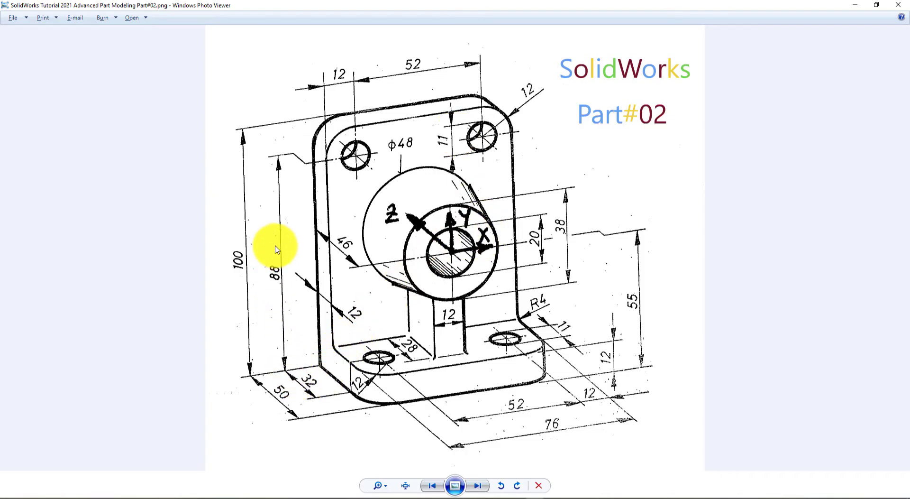
{"action": "key", "text": "alt+Tab"}
{"action": "key", "text": "alt+Tab"}
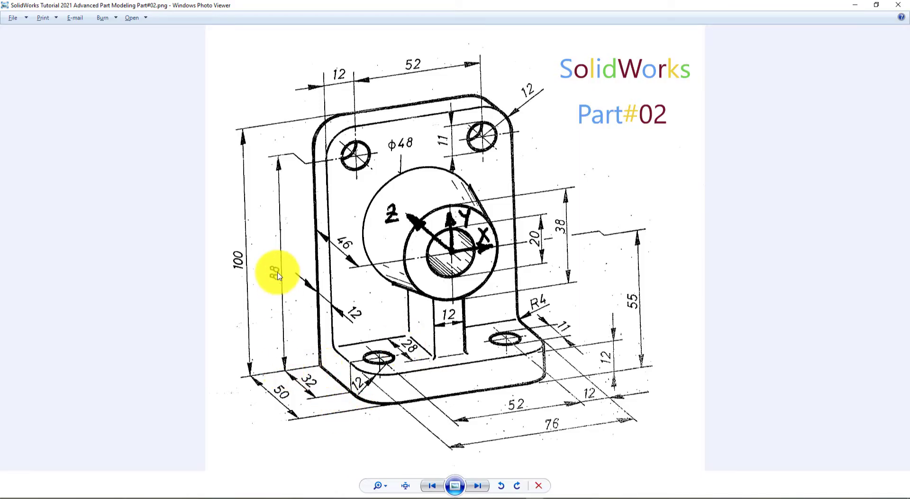
{"action": "key", "text": "alt+Tab"}
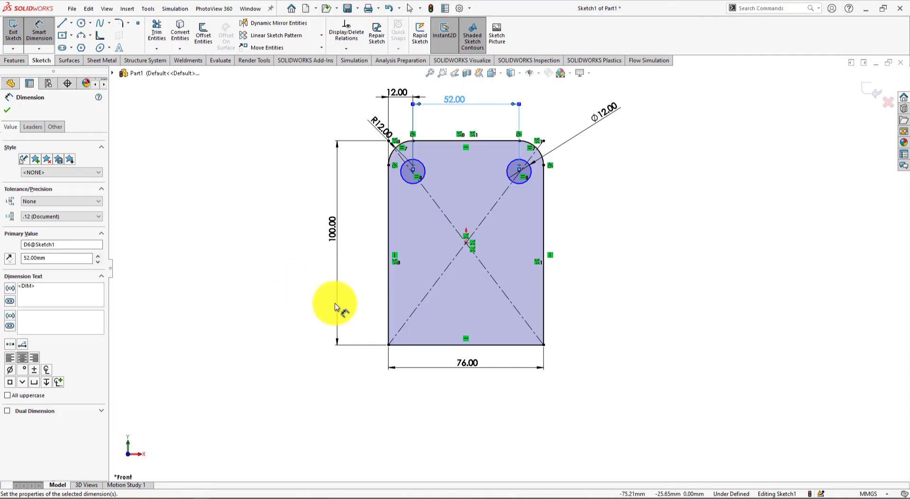
Step: Dimension the left hole centre 88 mm above the plate's bottom edge
{"action": "left_click", "coordinate": [409, 344]}
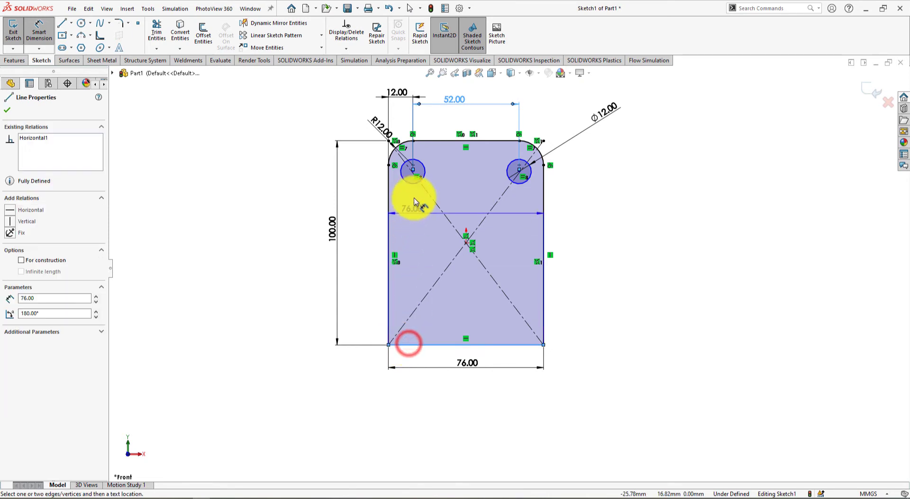
{"action": "left_click", "coordinate": [413, 170]}
{"action": "left_click", "coordinate": [363, 215]}
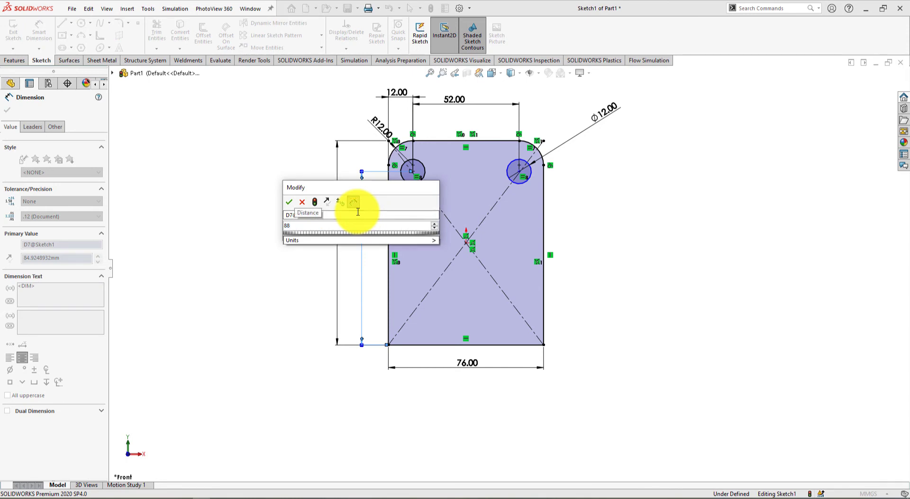
{"action": "key", "text": "Return"}
{"action": "left_click", "coordinate": [7, 110]}
{"action": "scroll", "coordinate": [519, 152], "scroll_direction": "down", "scroll_amount": 3}
Step: Make the two hole centre points horizontal and compare with the reference drawing
{"action": "left_click", "coordinate": [322, 192]}
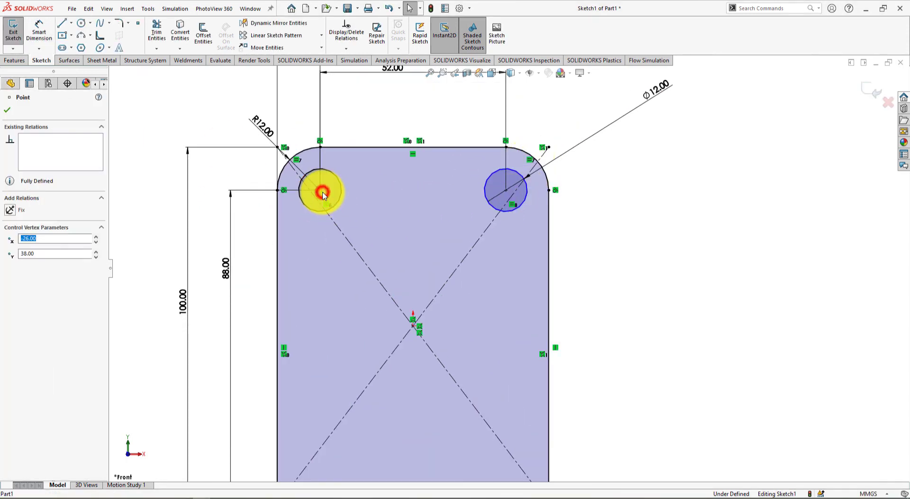
{"action": "left_click", "coordinate": [506, 190], "text": "ctrl"}
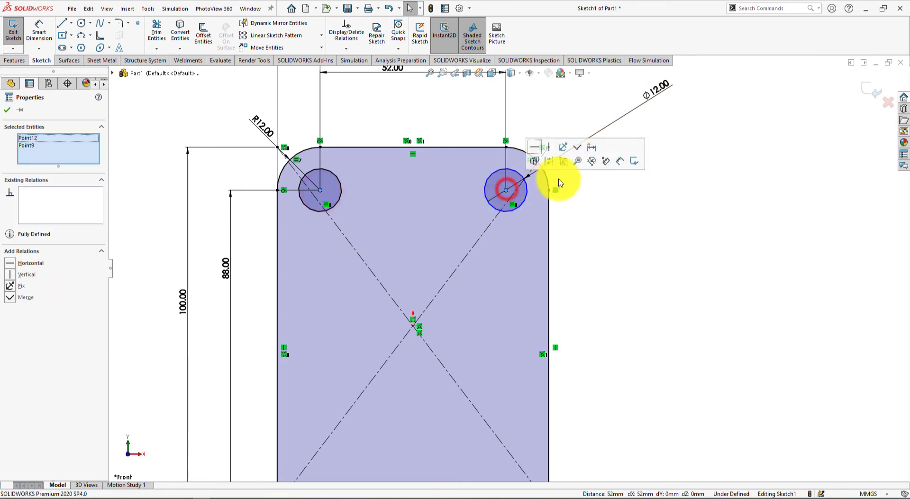
{"action": "left_click", "coordinate": [533, 148]}
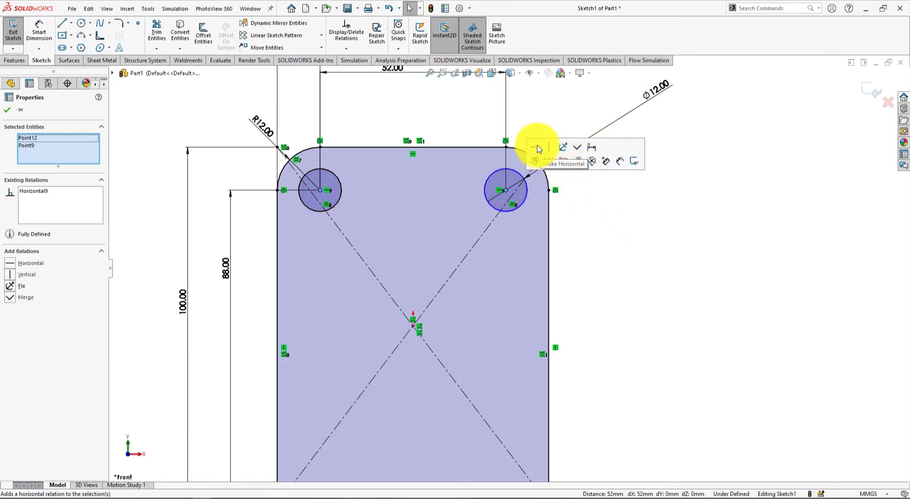
{"action": "left_click", "coordinate": [633, 301]}
{"action": "scroll", "coordinate": [619, 304], "scroll_direction": "up", "scroll_amount": 2}
{"action": "scroll", "coordinate": [550, 332], "scroll_direction": "down", "scroll_amount": 3}
{"action": "scroll", "coordinate": [549, 335], "scroll_direction": "up", "scroll_amount": 3}
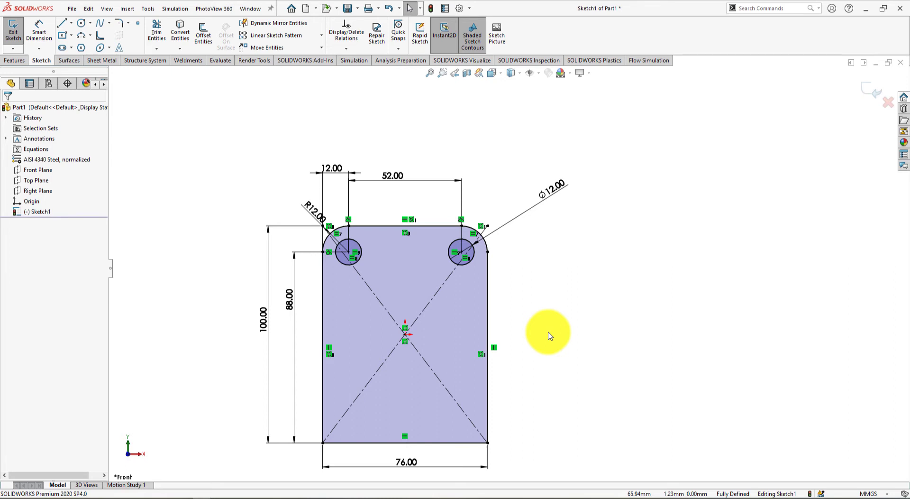
{"action": "scroll", "coordinate": [504, 384], "scroll_direction": "up", "scroll_amount": 3}
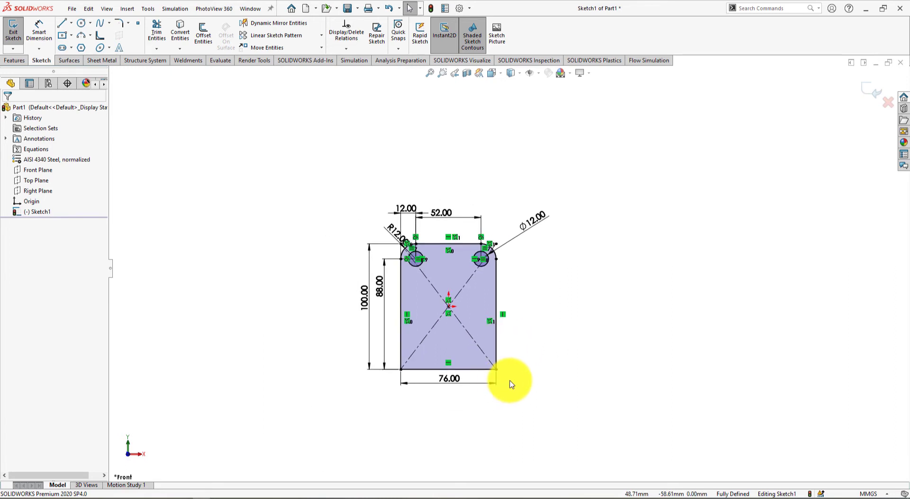
{"action": "scroll", "coordinate": [474, 275], "scroll_direction": "down", "scroll_amount": 2}
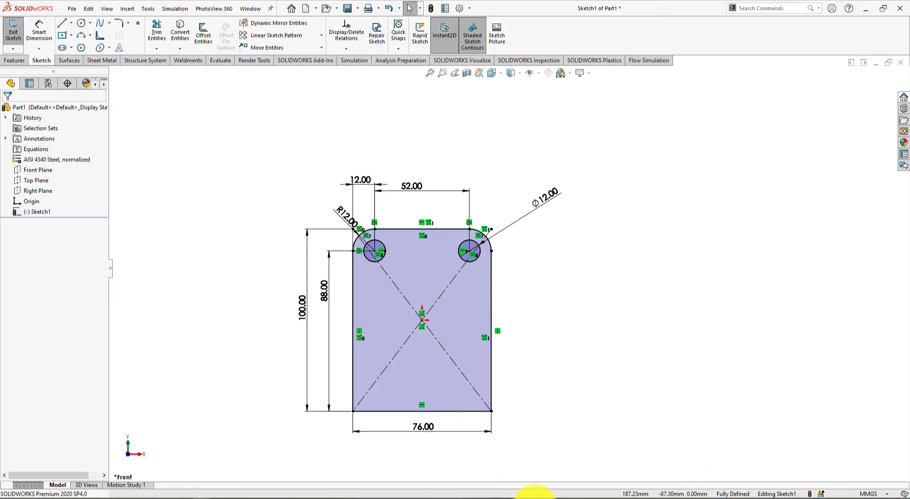
{"action": "left_click", "coordinate": [534, 496]}
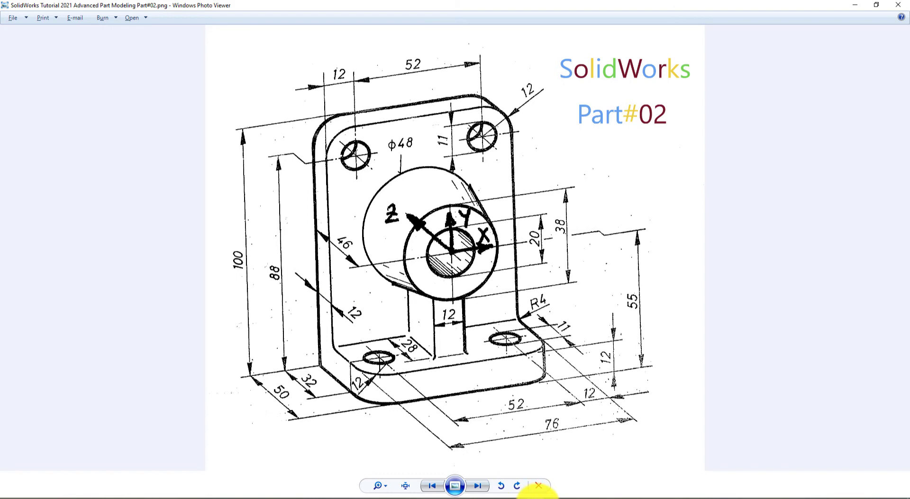
{"action": "left_click", "coordinate": [538, 495]}
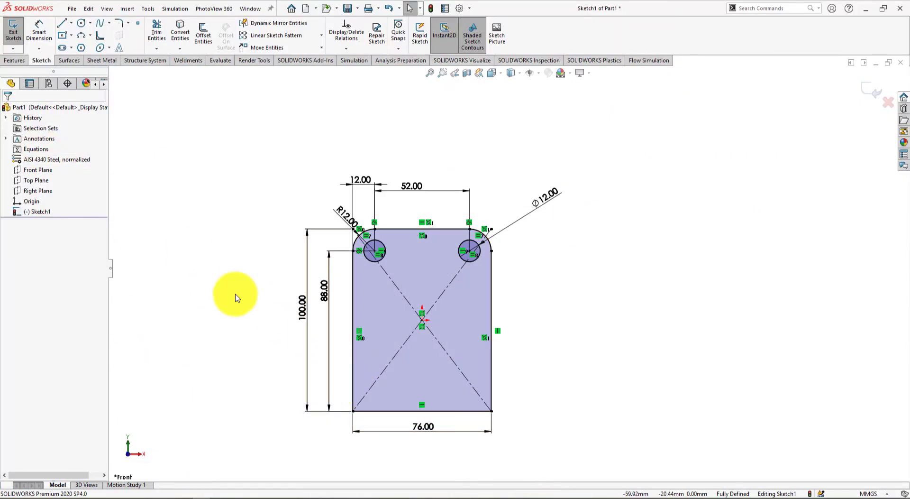
Step: Extrude Sketch1 to a 12 mm blind depth and orbit to view the plate
{"action": "left_click", "coordinate": [5, 61]}
{"action": "left_click", "coordinate": [16, 29]}
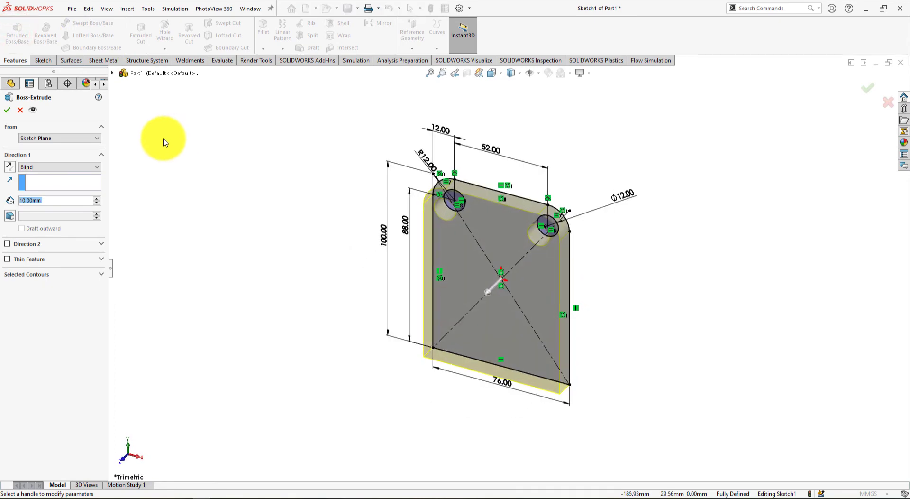
{"action": "type", "text": "12"}
{"action": "key", "text": "Return"}
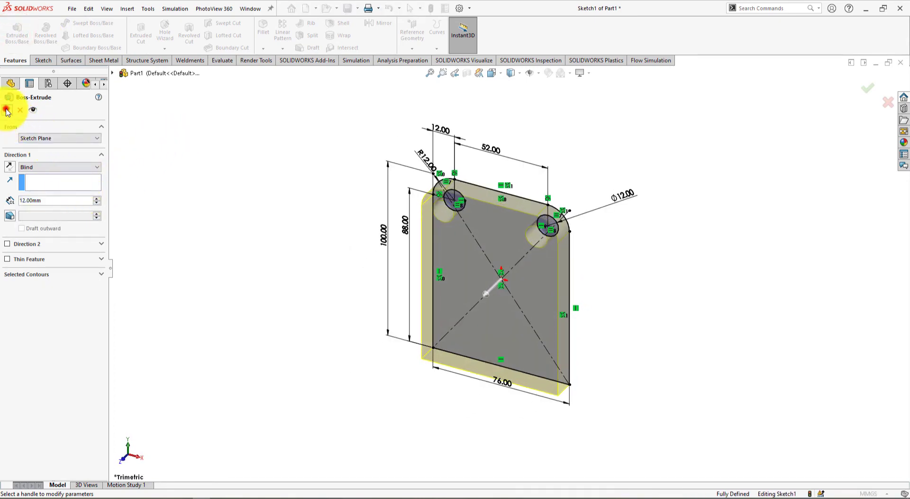
{"action": "left_click", "coordinate": [6, 110]}
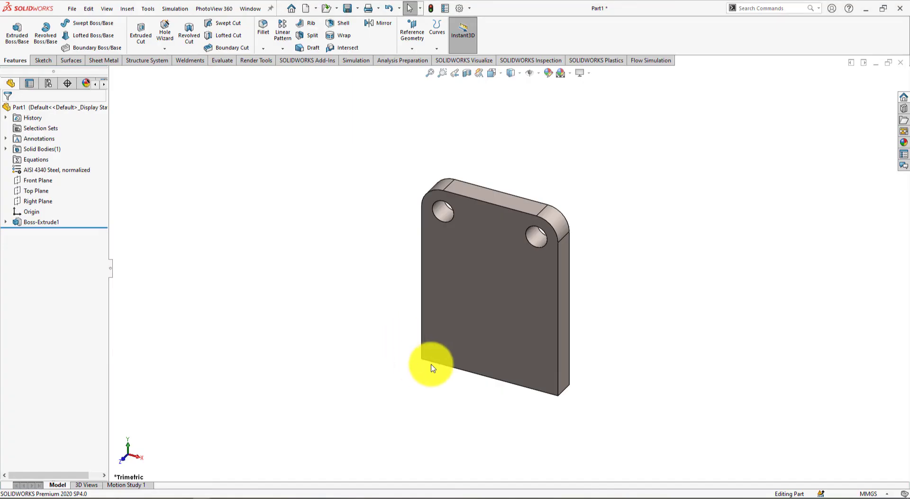
{"action": "middle_click_drag", "start_coordinate": [450, 386], "coordinate": [484, 197]}
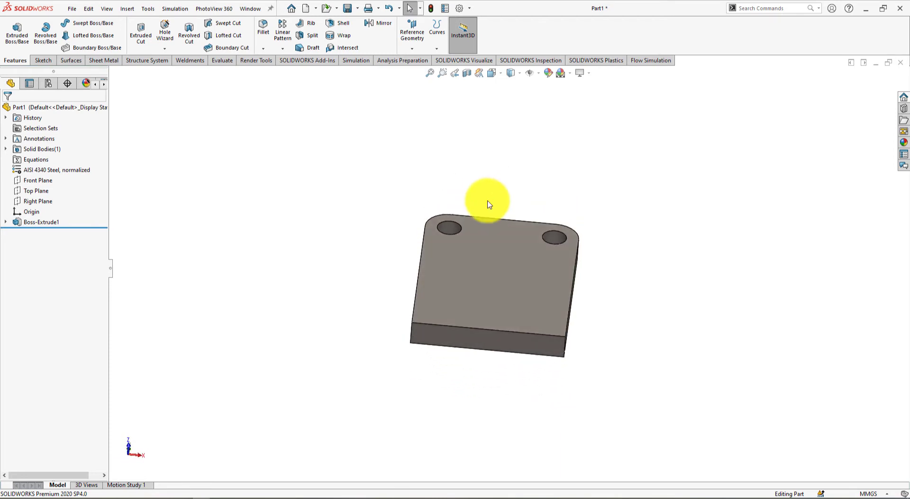
Step: Start a new sketch on the plate's thin bottom face
{"action": "left_click", "coordinate": [493, 339]}
{"action": "left_click", "coordinate": [532, 314]}
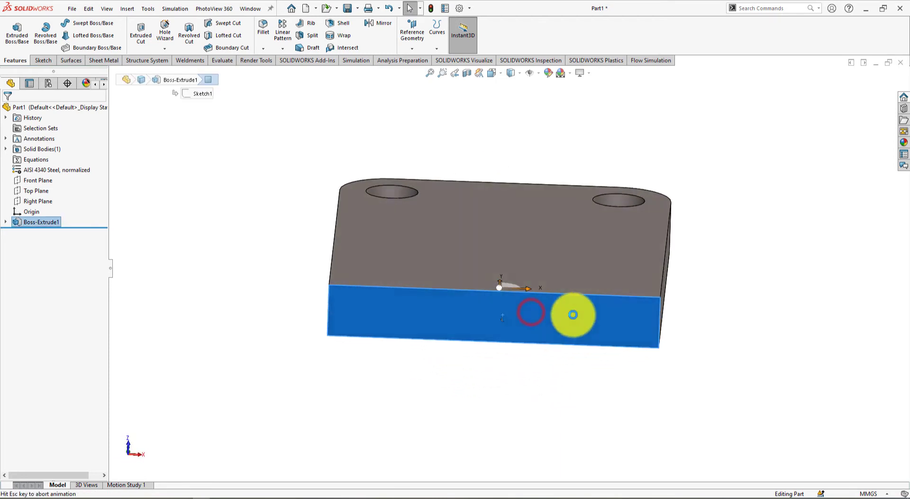
{"action": "left_click", "coordinate": [691, 336]}
{"action": "scroll", "coordinate": [616, 259], "scroll_direction": "down", "scroll_amount": 3}
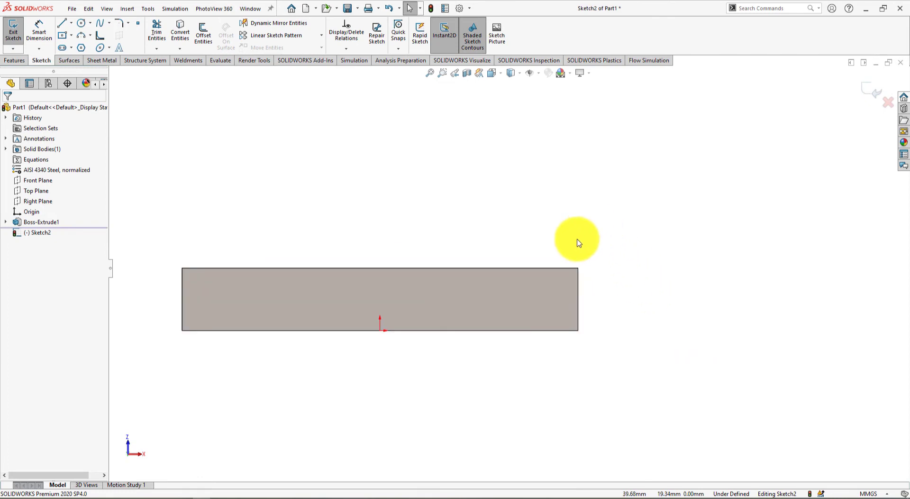
Step: Draw a corner rectangle from the plate's bottom-right corner to the upper-left
{"action": "left_click", "coordinate": [72, 35]}
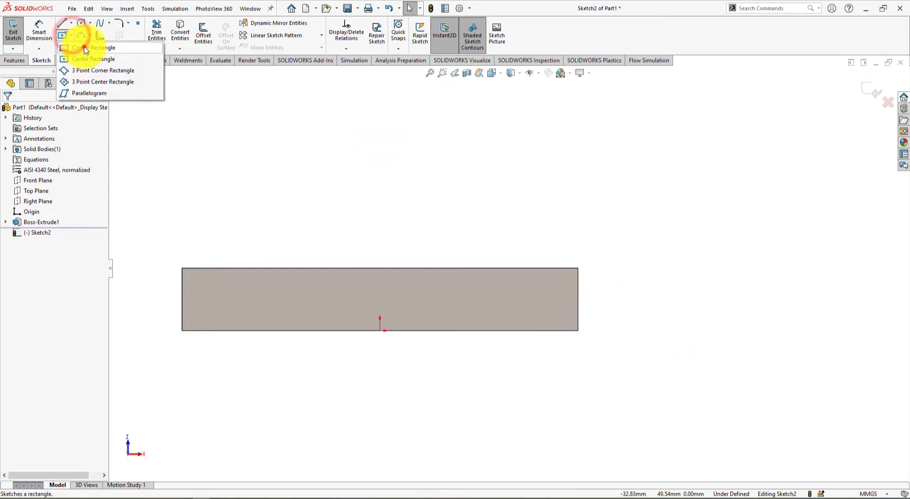
{"action": "left_click", "coordinate": [86, 49]}
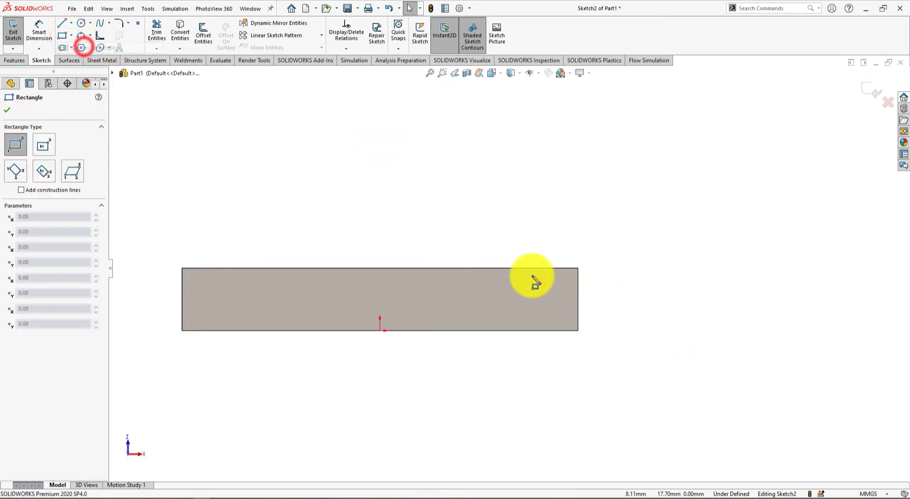
{"action": "left_click", "coordinate": [578, 330]}
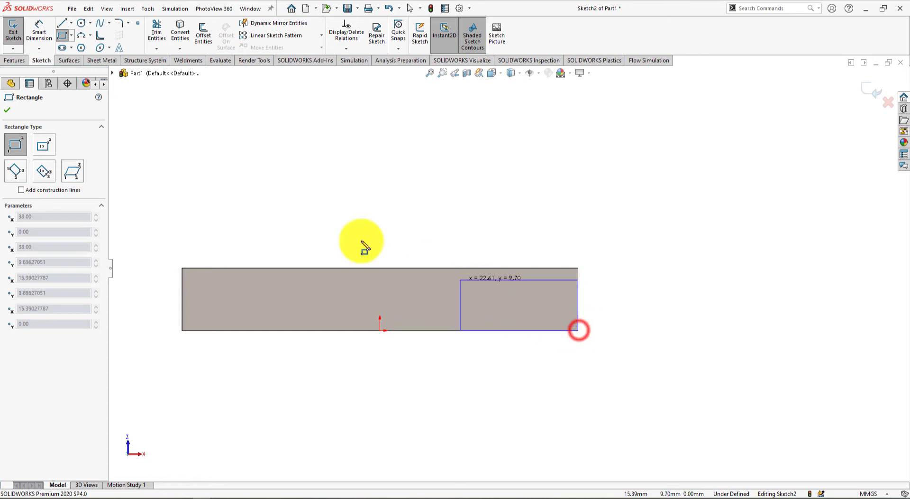
{"action": "left_click", "coordinate": [185, 154]}
{"action": "right_click", "coordinate": [226, 123]}
{"action": "left_click", "coordinate": [223, 186]}
{"action": "scroll", "coordinate": [224, 322], "scroll_direction": "up", "scroll_amount": 3}
{"action": "scroll", "coordinate": [355, 286], "scroll_direction": "down", "scroll_amount": 5}
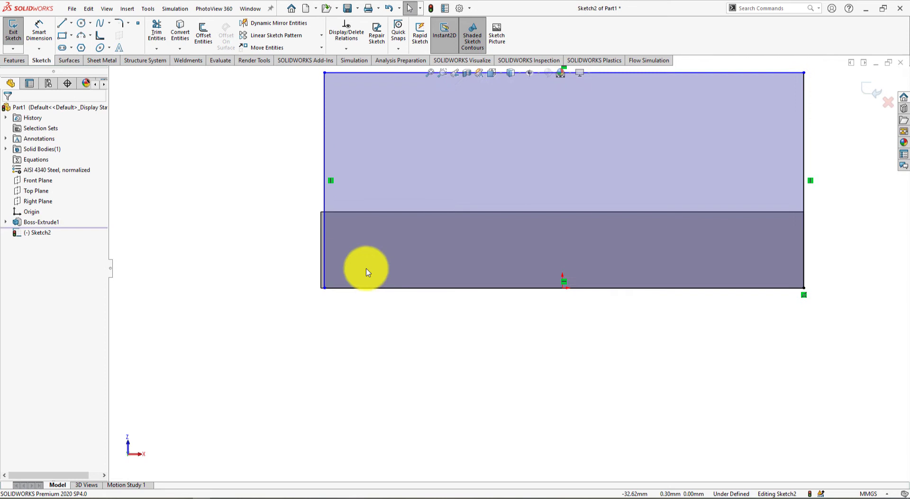
Step: Make the rectangle's left line collinear with the plate's left edge
{"action": "left_click", "coordinate": [324, 258]}
{"action": "left_click", "coordinate": [320, 258], "text": "ctrl"}
{"action": "left_click", "coordinate": [348, 221]}
{"action": "left_click", "coordinate": [366, 346]}
{"action": "key", "text": "f"}
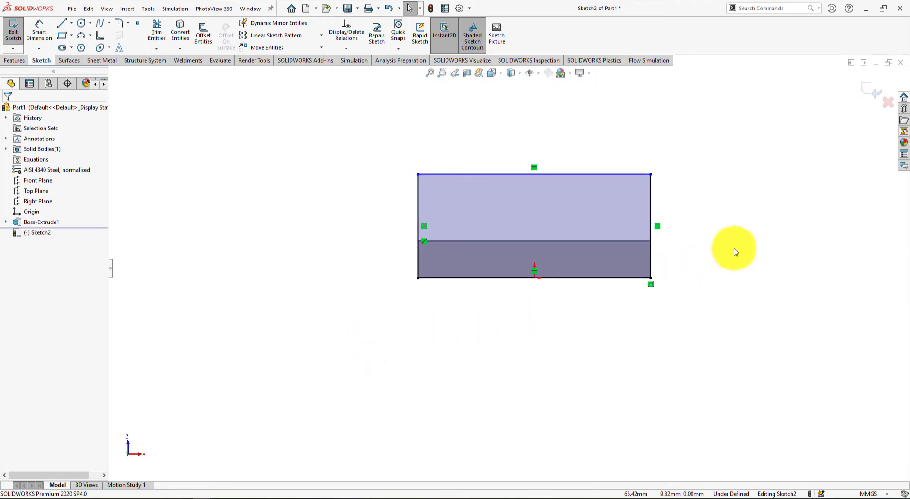
{"action": "key", "text": "alt+Tab"}
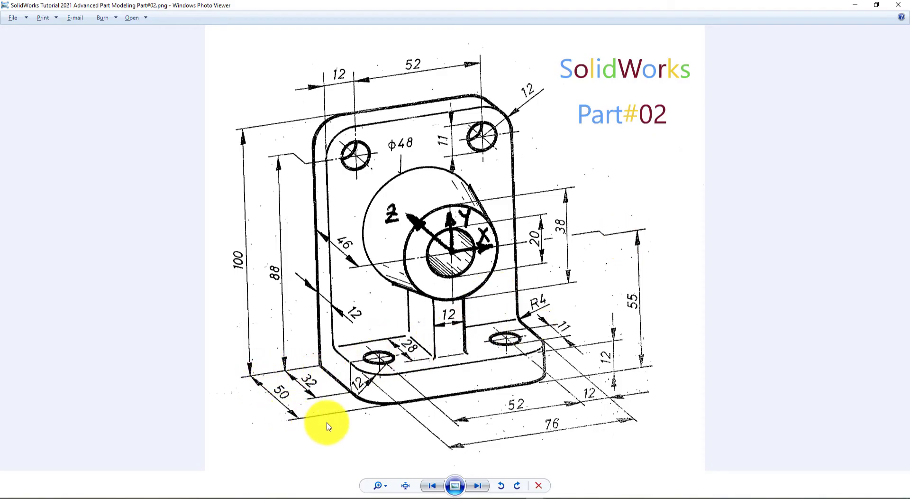
{"action": "key", "text": "alt+Tab"}
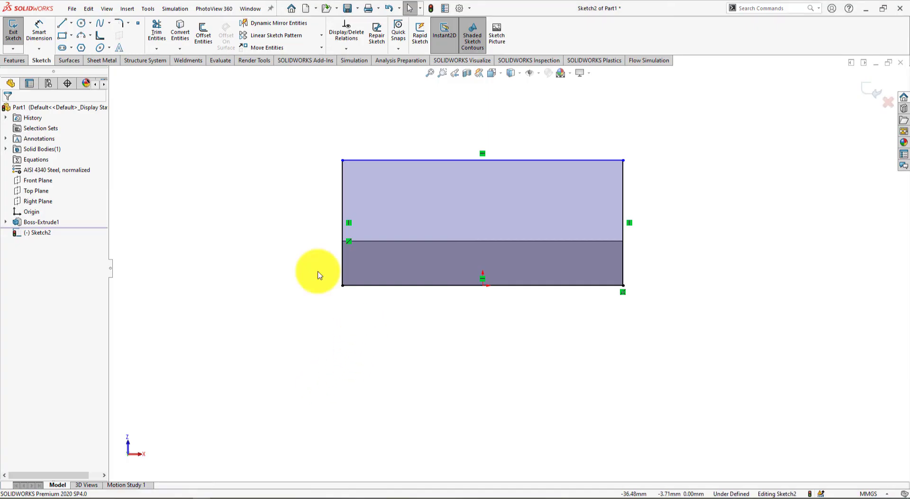
Step: Dimension the rectangle's left line to 50 mm
{"action": "left_click", "coordinate": [36, 31]}
{"action": "left_click", "coordinate": [343, 202]}
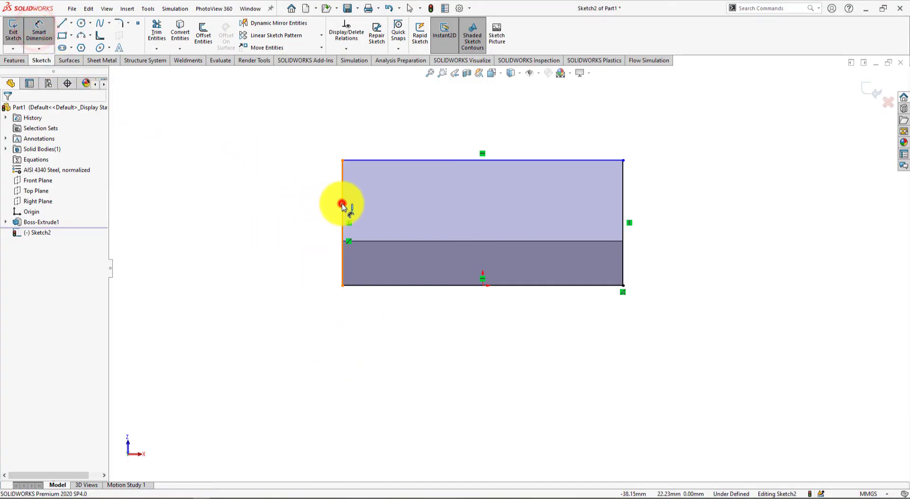
{"action": "left_click", "coordinate": [294, 216]}
{"action": "type", "text": "50"}
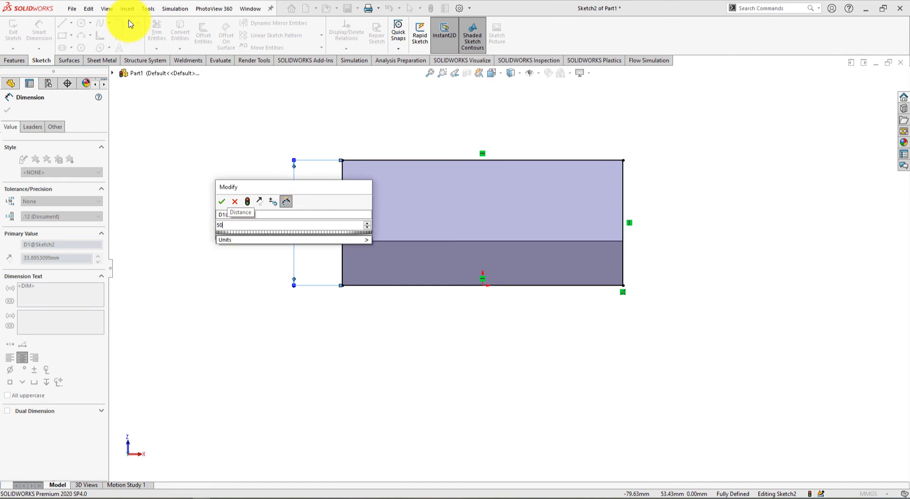
{"action": "key", "text": "Return"}
{"action": "scroll", "coordinate": [567, 91], "scroll_direction": "up", "scroll_amount": 2}
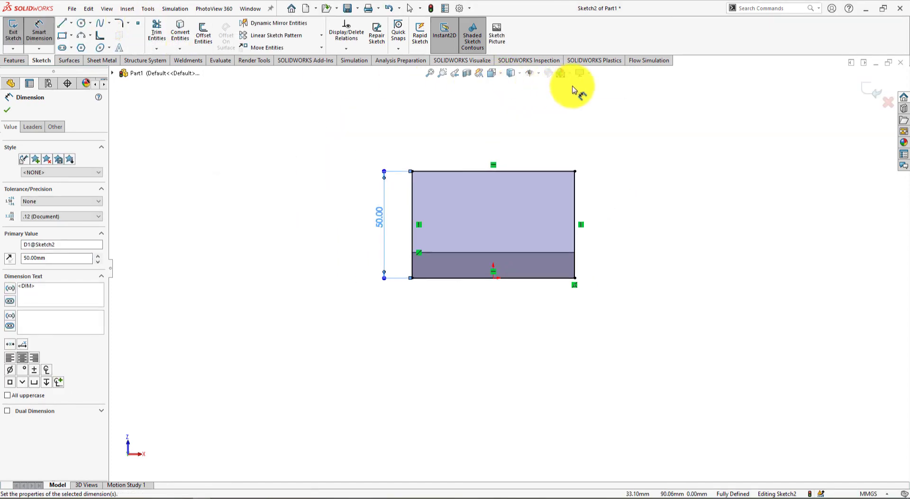
{"action": "scroll", "coordinate": [535, 136], "scroll_direction": "down", "scroll_amount": 1}
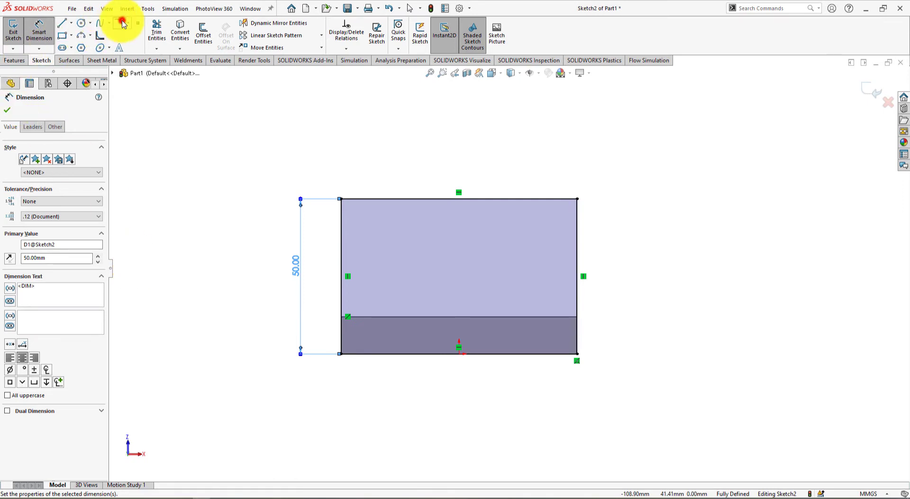
Step: Add 12 mm sketch fillets to the rectangle's top-left and top-right corners
{"action": "left_click", "coordinate": [122, 24]}
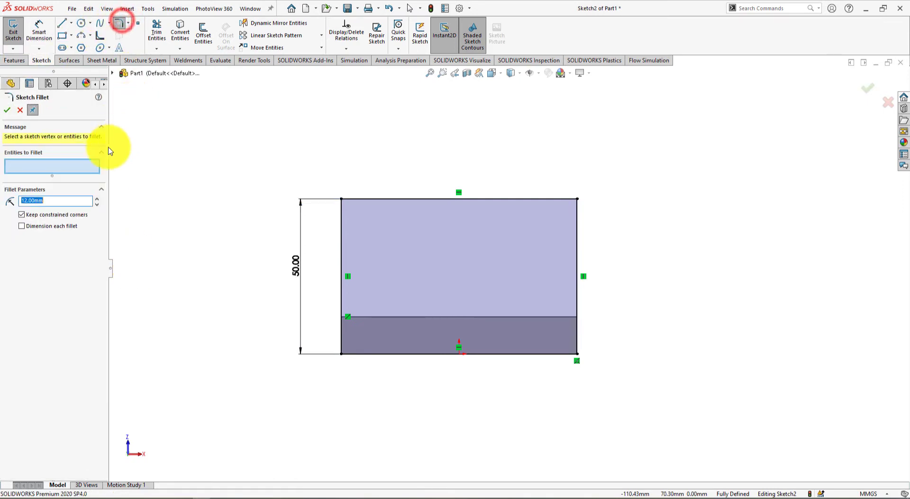
{"action": "left_click", "coordinate": [338, 198]}
{"action": "left_click", "coordinate": [578, 198]}
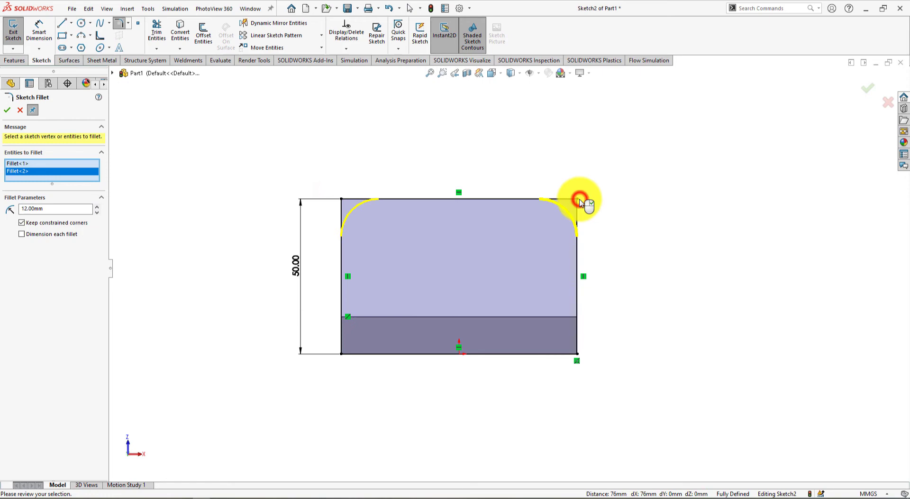